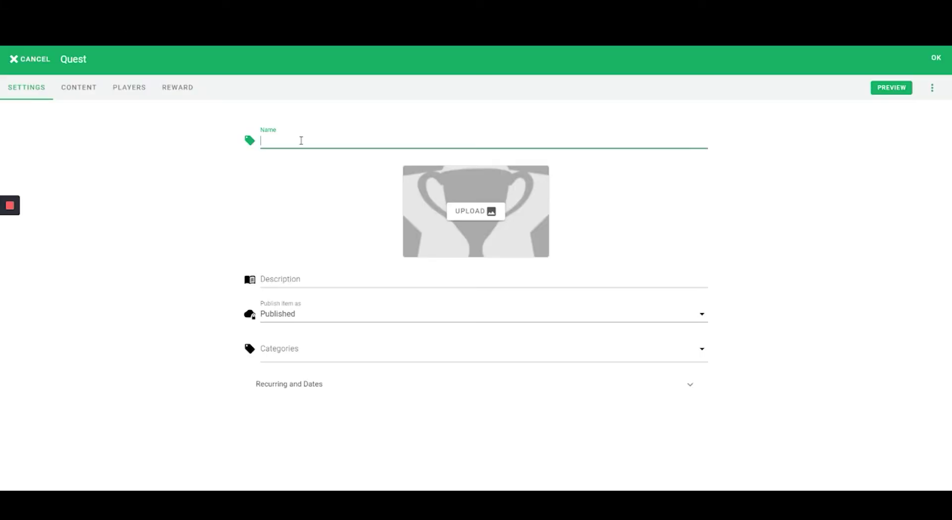
Name the quest 'About Stockholm', paste the Stockholm description, and keep the status Published.
text(About Stockholm)
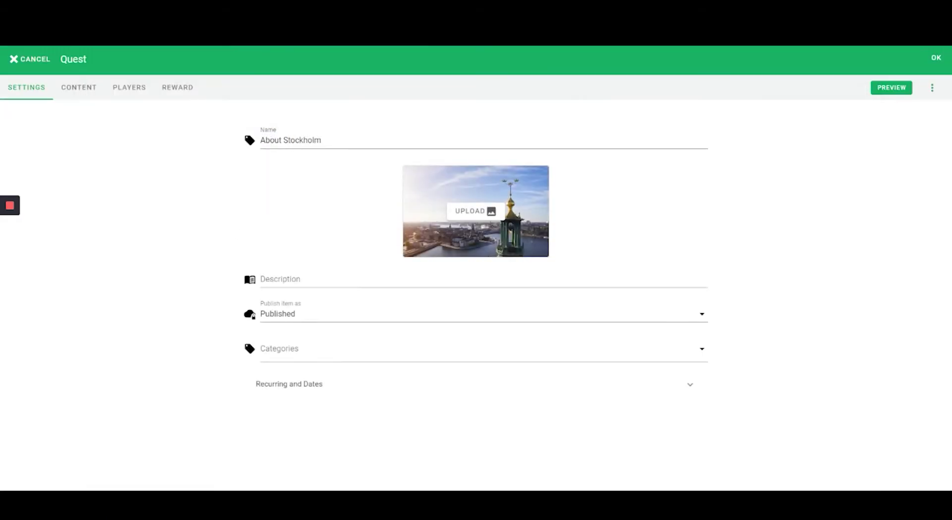
click(395, 281)
text(Stockholm, capital and largest city of Sweden.)
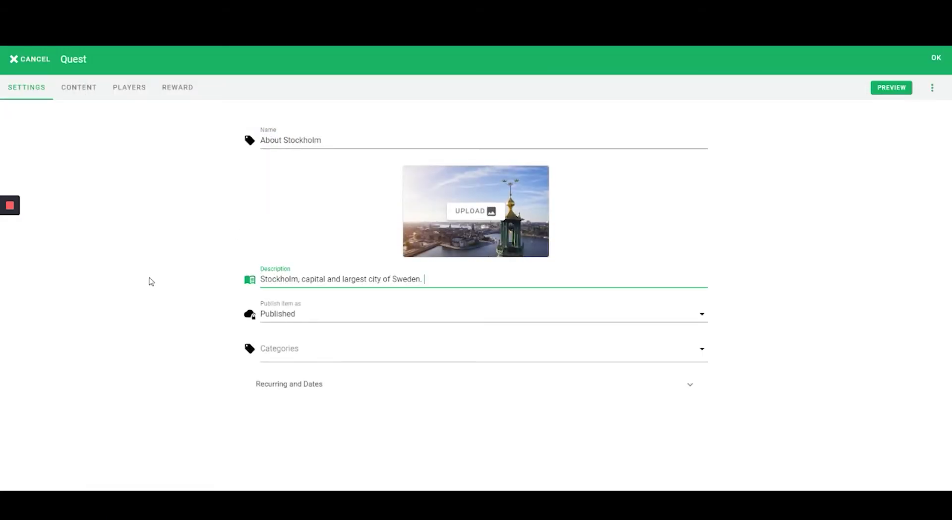
click(359, 314)
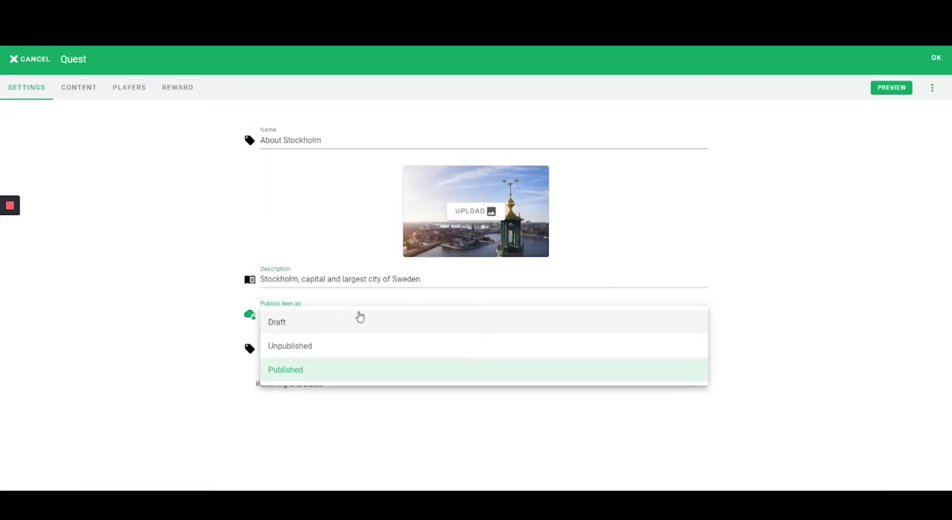
click(193, 312)
Create a Gothenburg category and tag the quest with the Stockholm category.
click(326, 353)
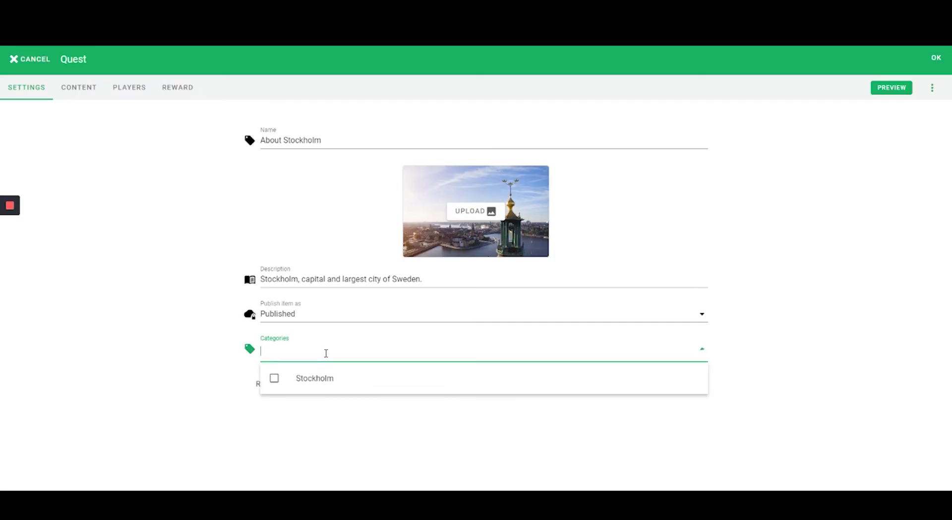
text(Gothenburg)
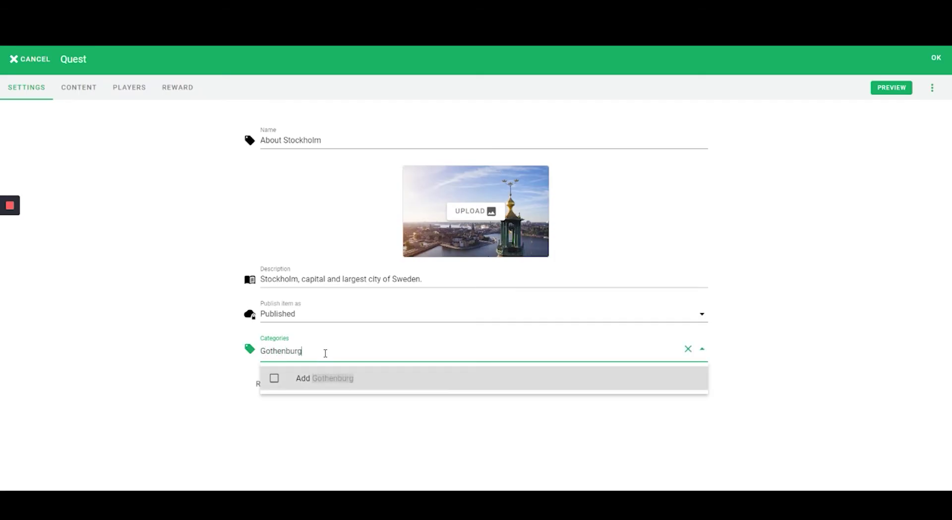
key(Return)
click(303, 372)
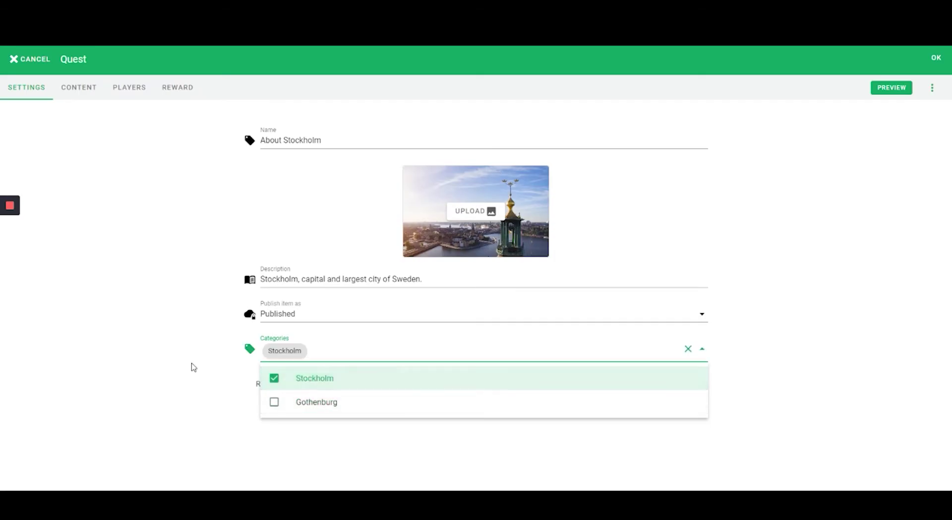
click(191, 365)
Look over the recurring and dates options, leaving them unchanged.
click(690, 388)
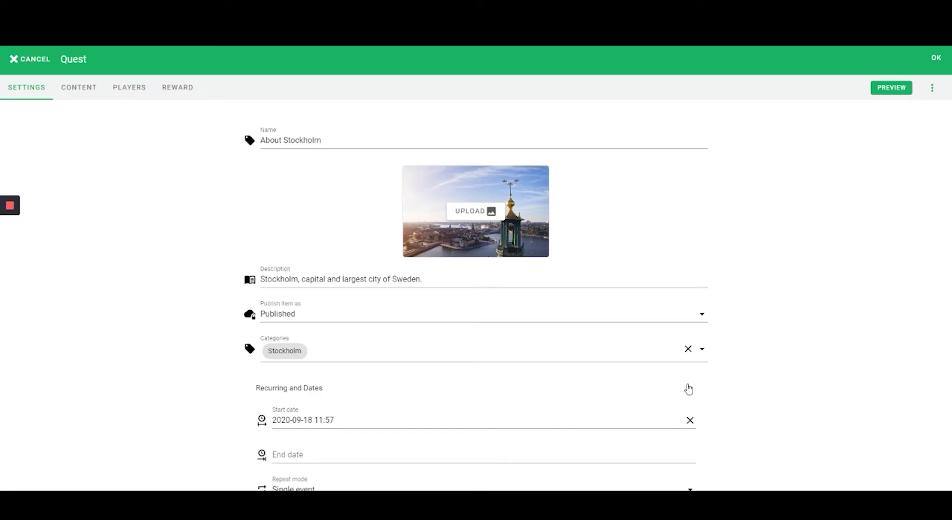
scroll(730, 378, down, 1)
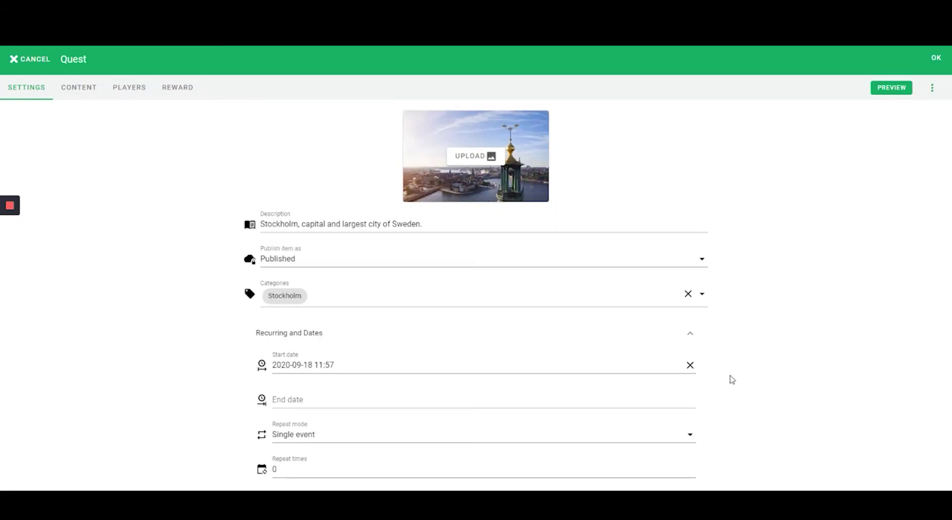
click(691, 334)
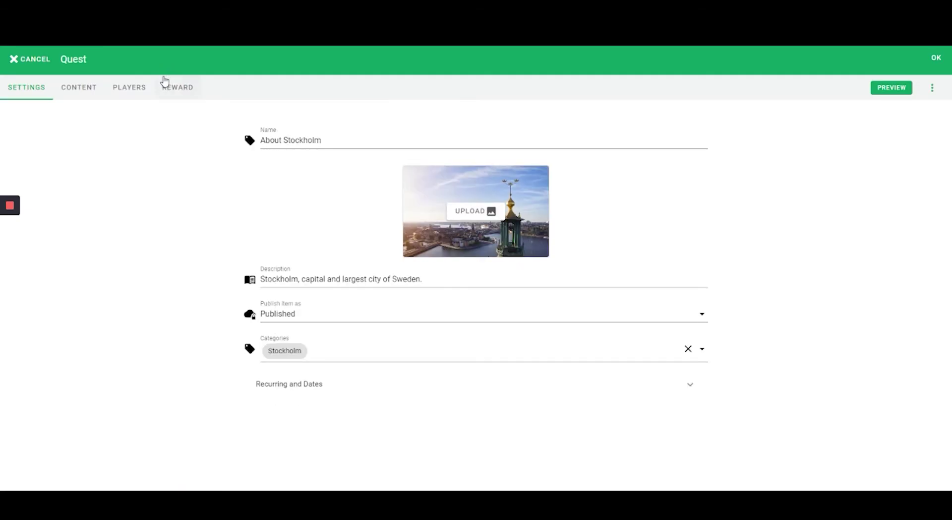
Rename Section 1 to 'Stockholm' in the quest content and add a Content activity to it.
click(81, 88)
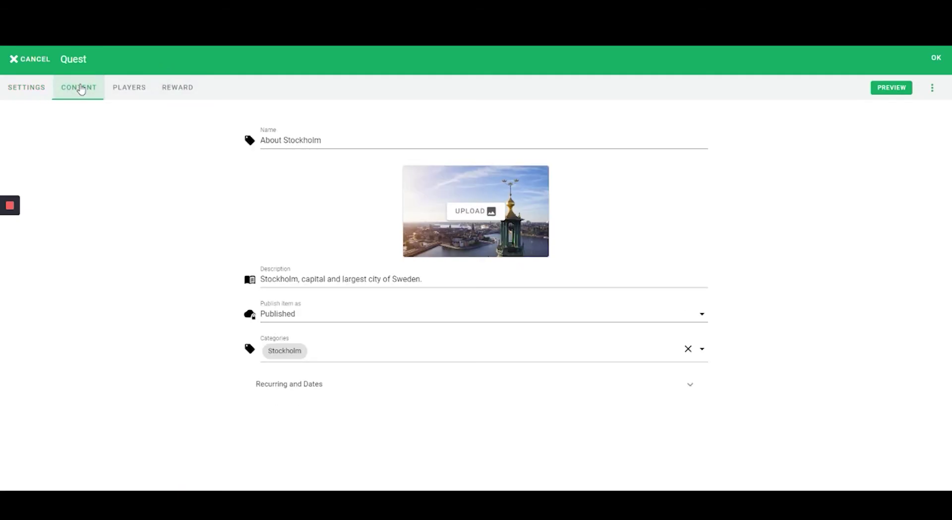
click(85, 158)
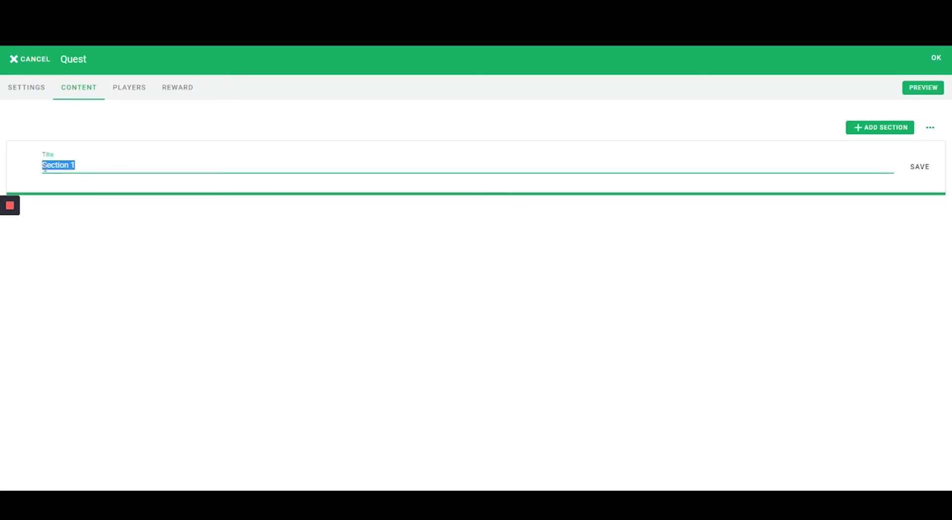
text(Stockholm)
click(916, 168)
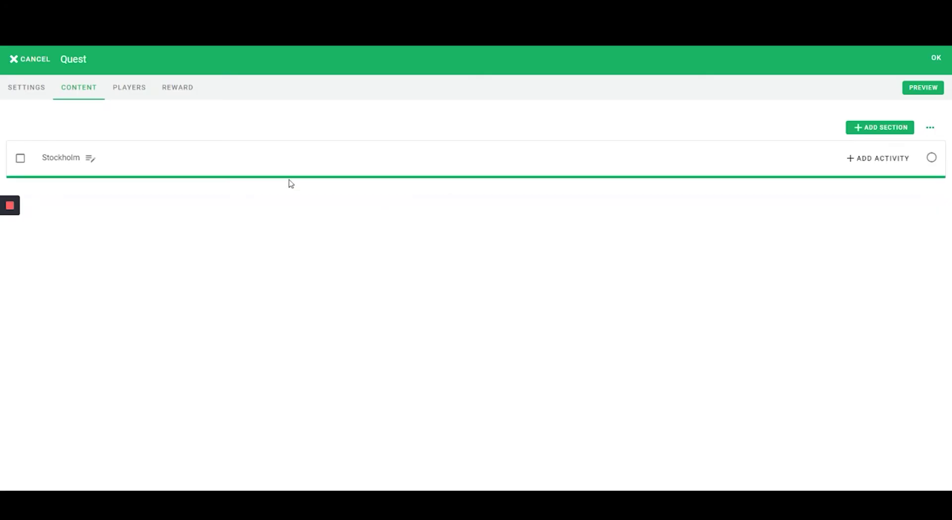
click(881, 160)
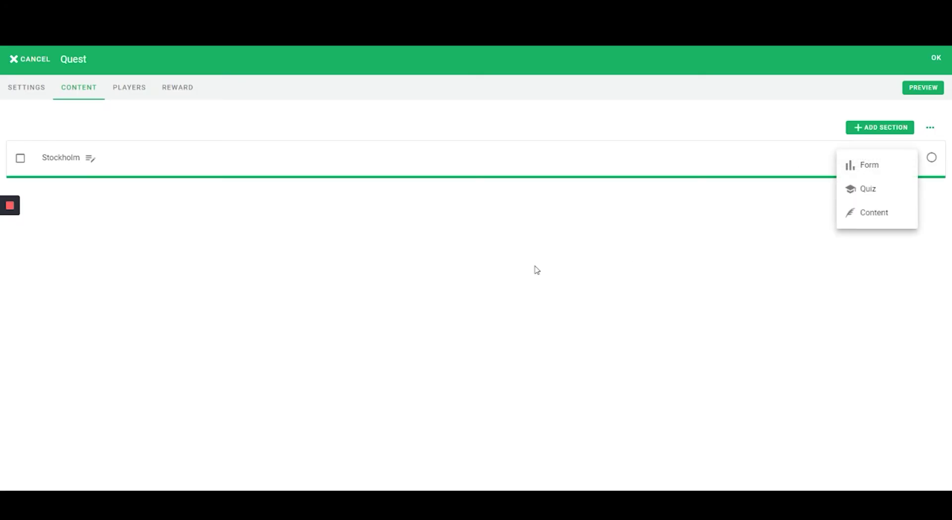
click(864, 219)
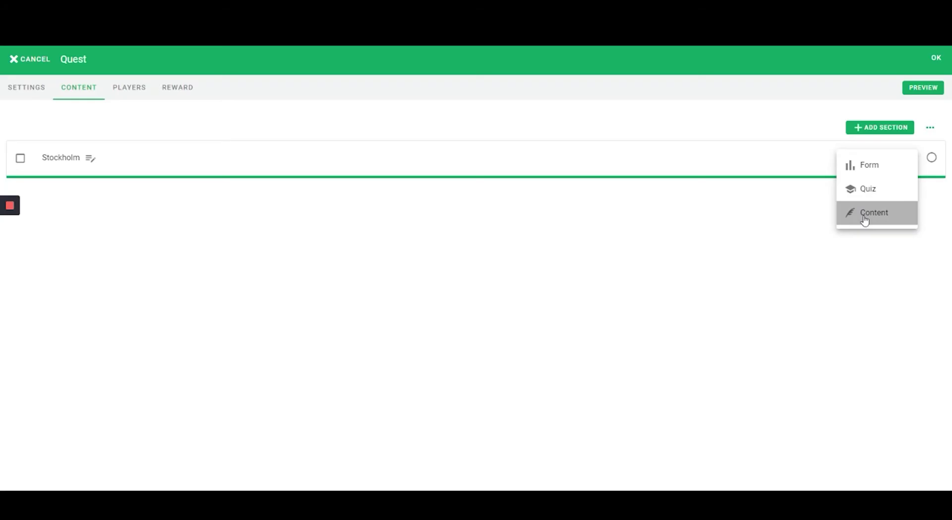
Title the content activity 'Stockholm' and reuse that text as its field title.
click(361, 137)
text(Stockholm)
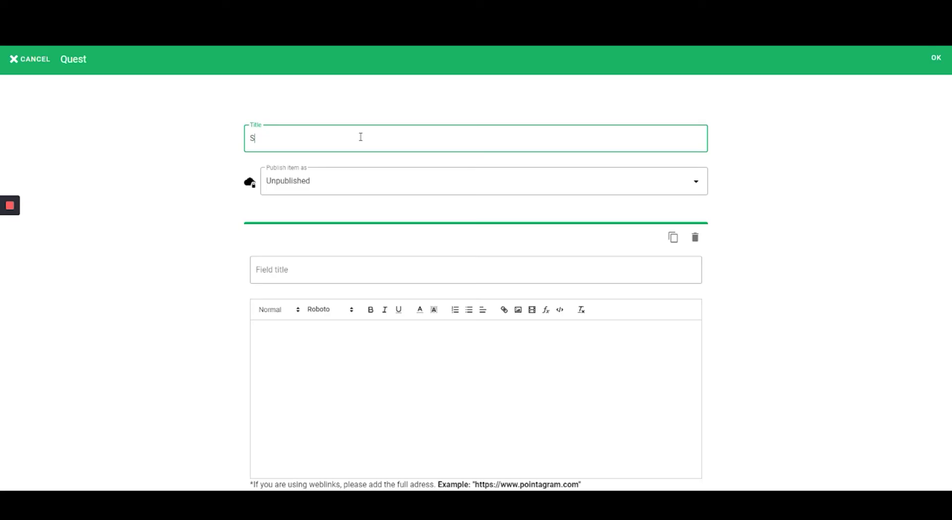
key(ctrl+a)
key(ctrl+c)
click(290, 268)
key(ctrl+v)
click(286, 337)
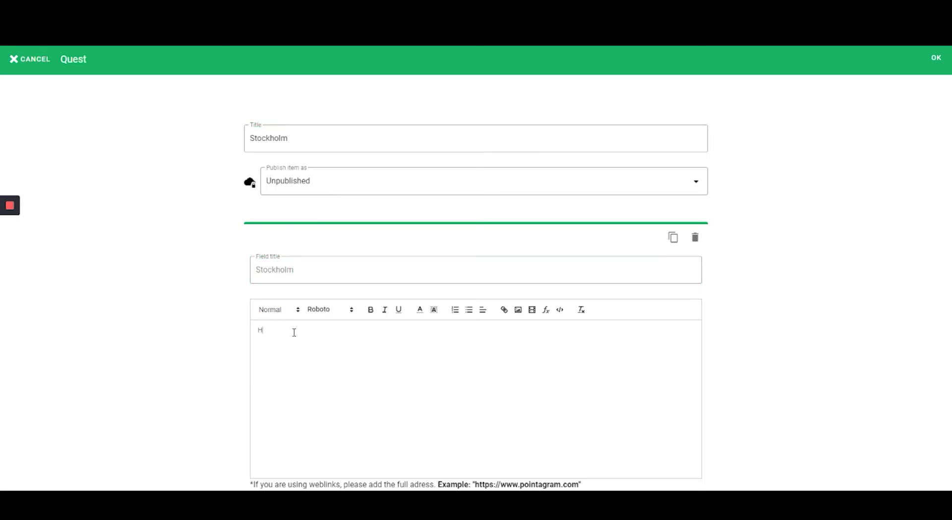
Write the intro text, link 'Also add a link' to a web address, paste the photo article, and save.
text(Here we could write a text. Also ad)
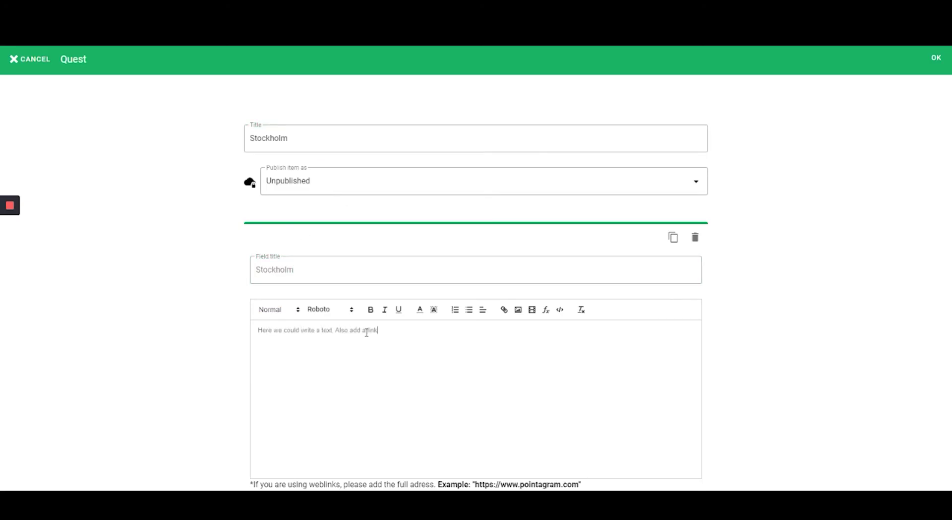
text(d a link)
drag(378, 330, 336, 329)
click(504, 310)
key(ctrl+v)
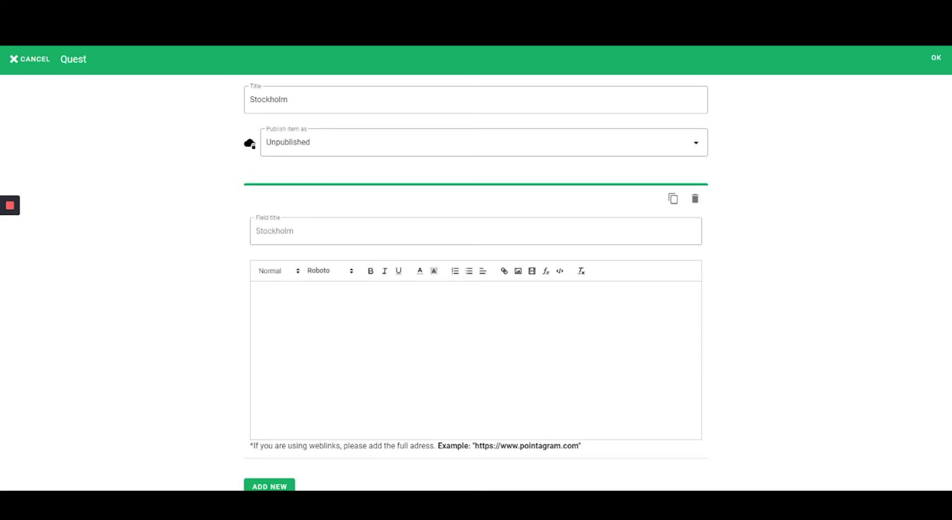
key(ctrl+v)
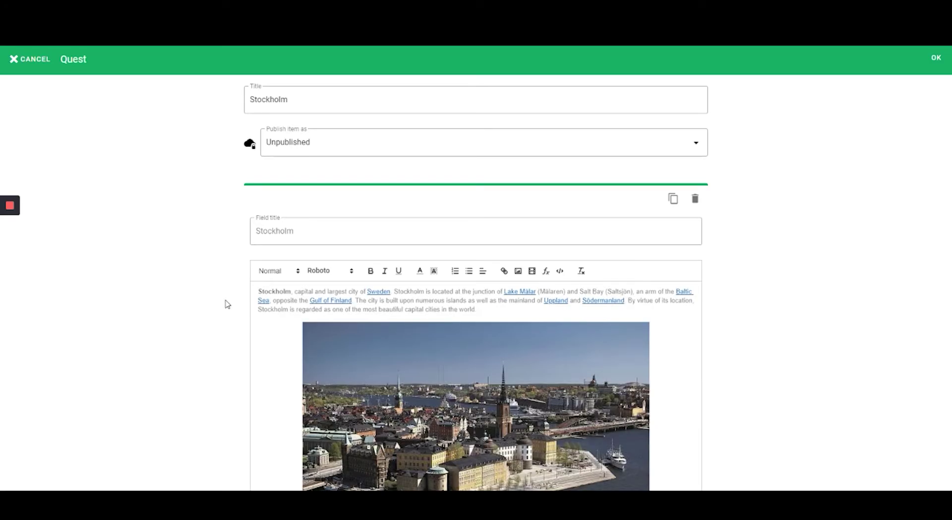
scroll(199, 315, up, 4)
scroll(199, 316, down, 4)
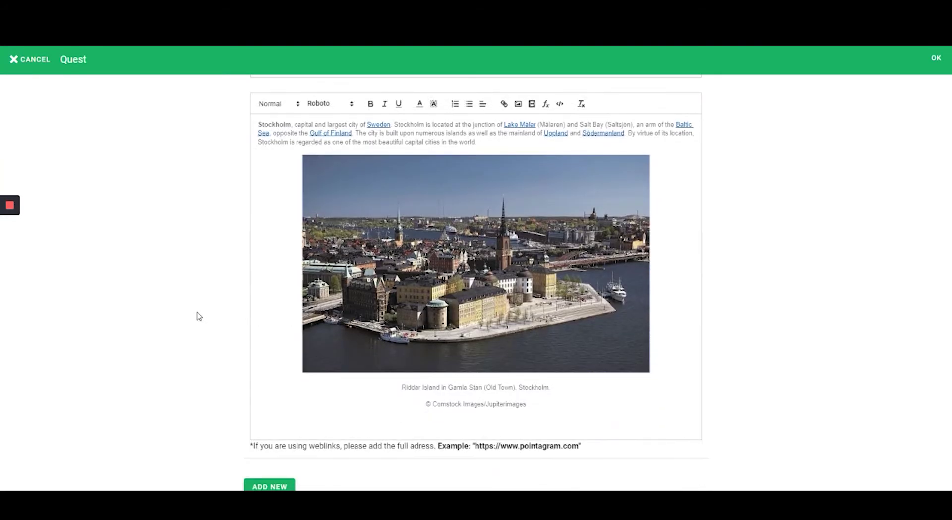
scroll(199, 315, up, 4)
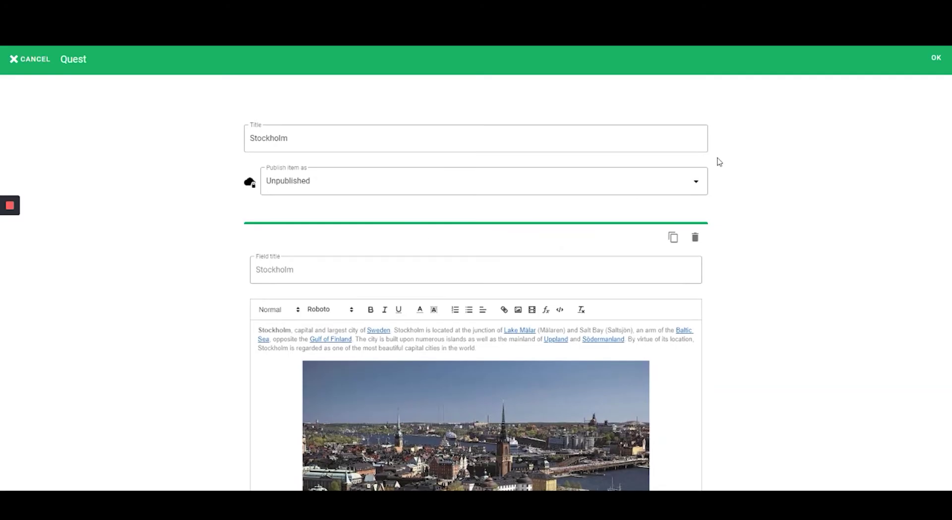
click(933, 65)
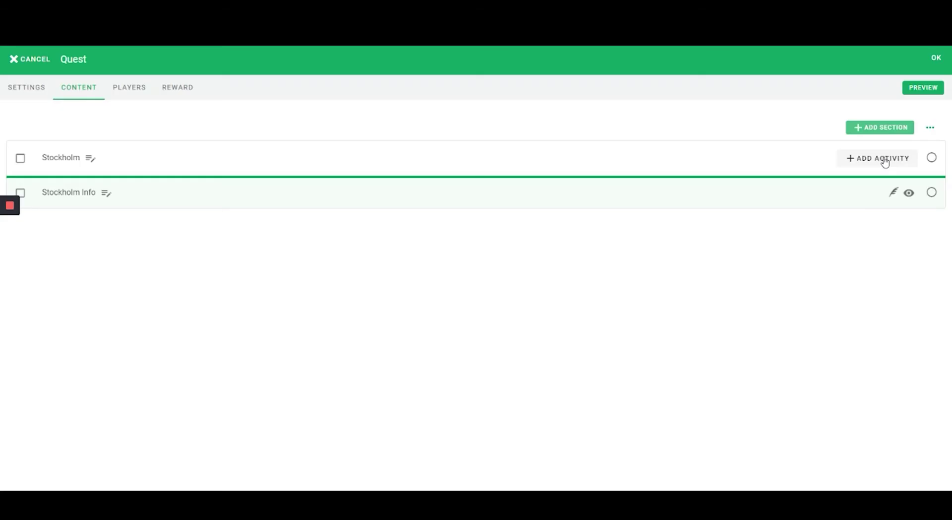
Add a Form activity titled 'Stockholm Suurvey' to the Stockholm section and list its element types.
click(885, 163)
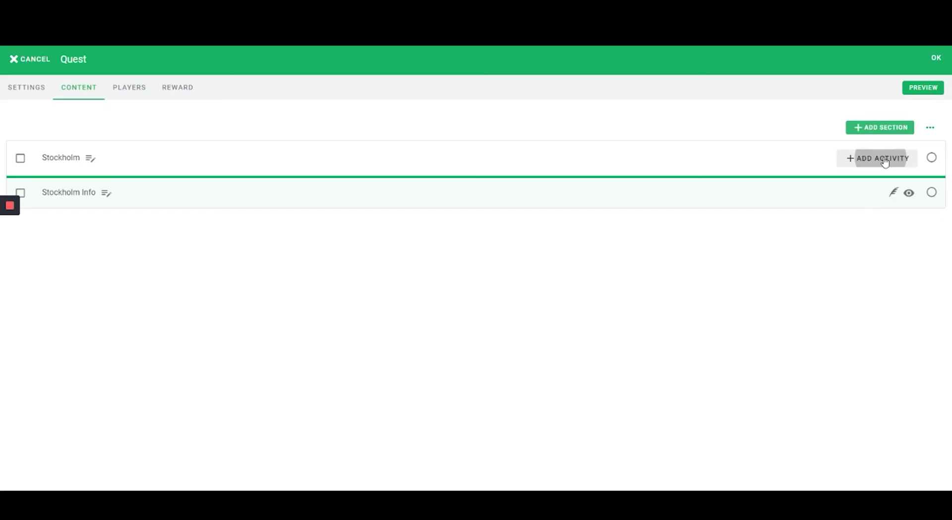
click(881, 170)
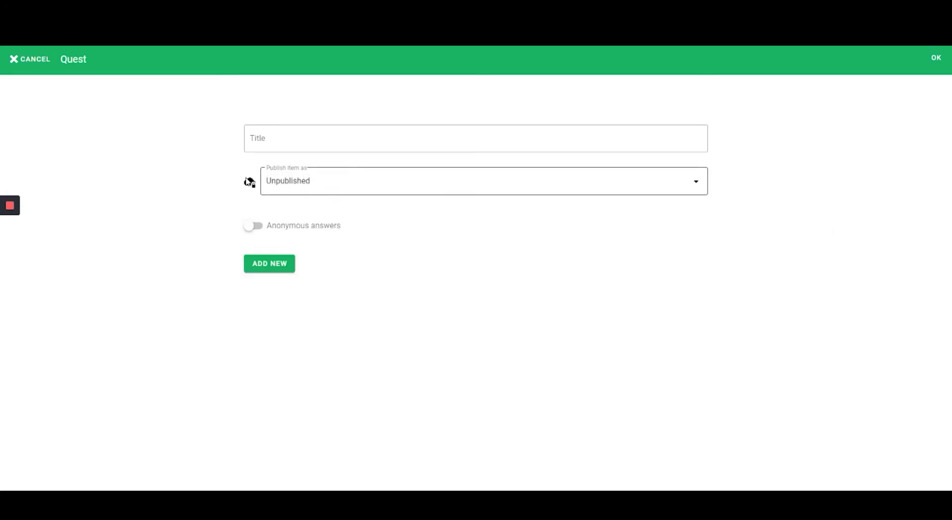
click(285, 140)
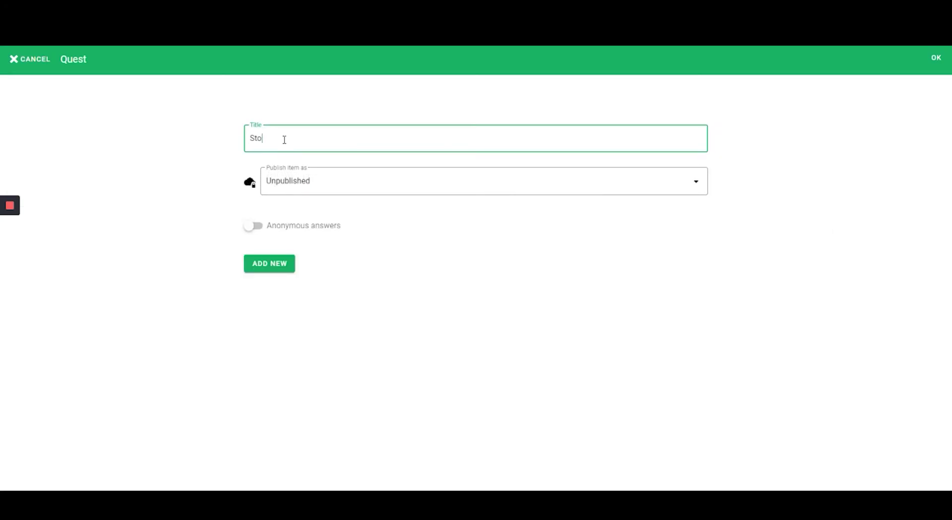
text(Stockholm Suurvey)
click(278, 270)
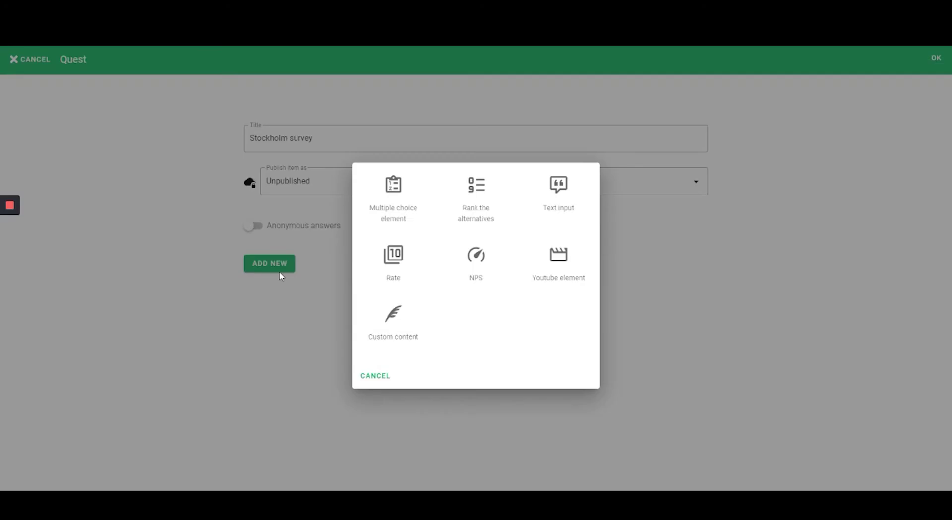
Add the choice question 'Did you find this article interesting?' with Yes, No and Other, please specify.
click(394, 207)
click(316, 304)
text(Where)
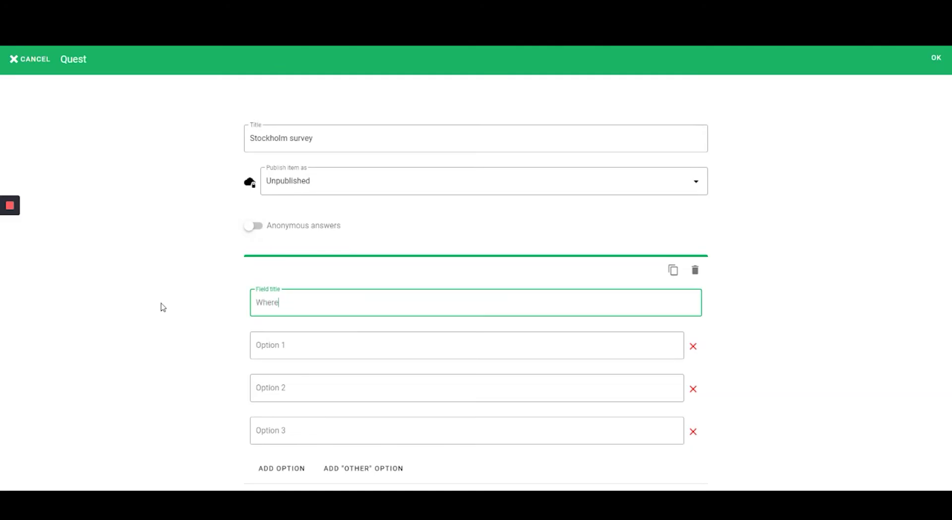
key(BackSpace)
key(BackSpace)
key(BackSpace)
key(BackSpace)
key(BackSpace)
text(Did you find this article interesting?)
click(283, 340)
text(Yes)
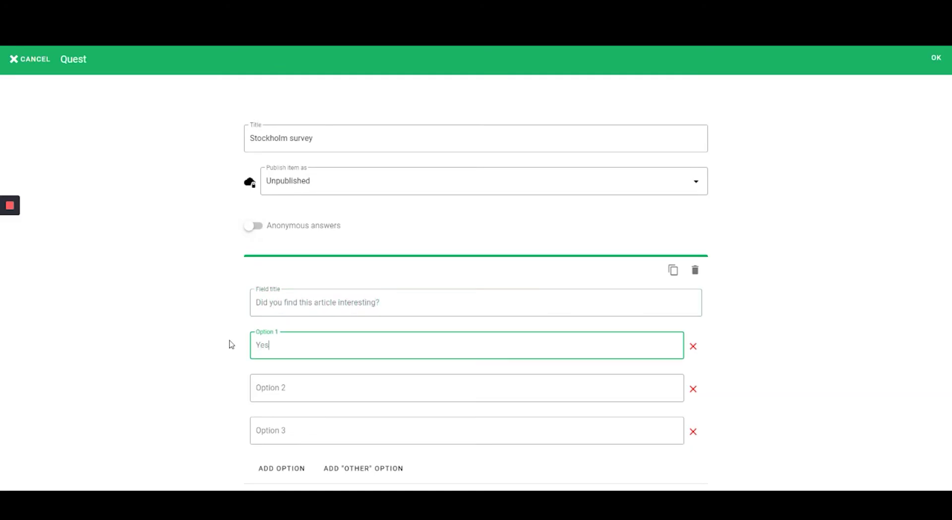
key(Tab)
key(Tab)
text(No)
key(Tab)
key(Tab)
key(Tab)
key(Return)
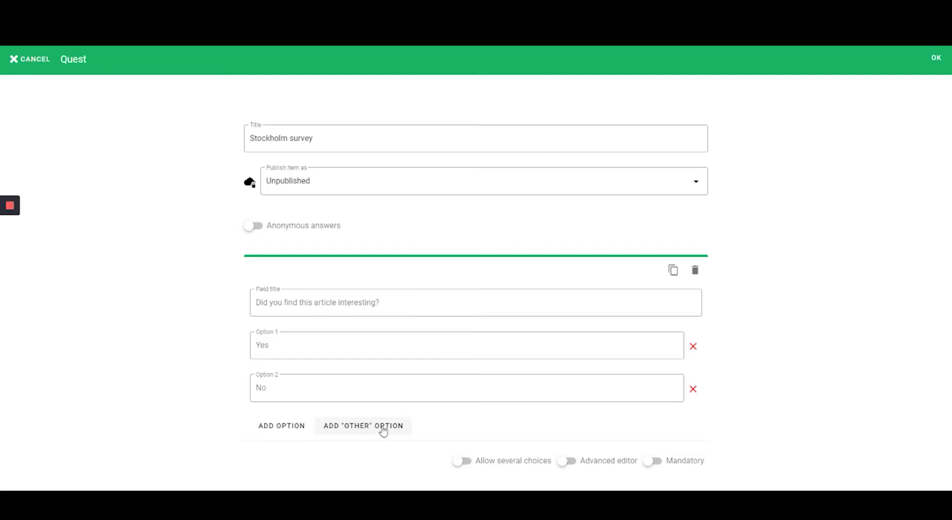
click(382, 427)
scroll(221, 352, down, 1)
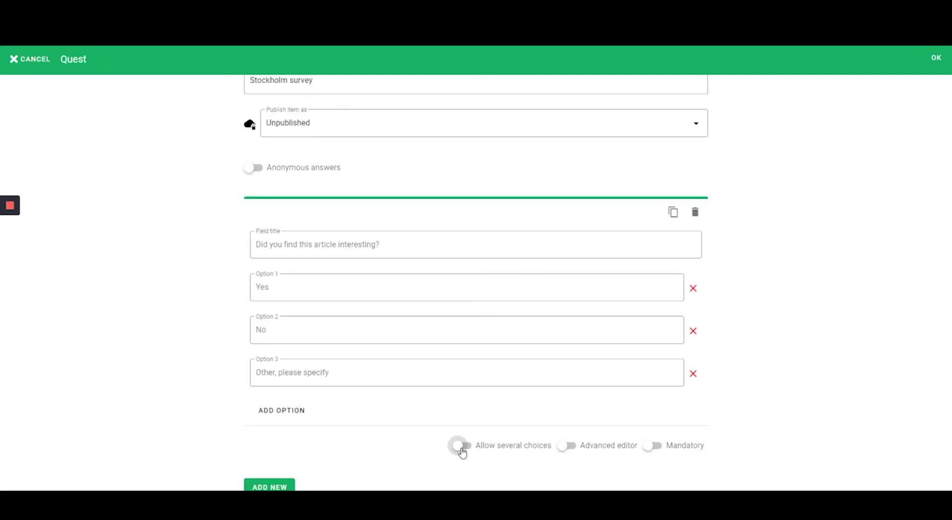
Add a ranking question 'Rank the cities in Sweden by population': Stockholm, Gothenburg, Westbay(Västervik).
click(270, 485)
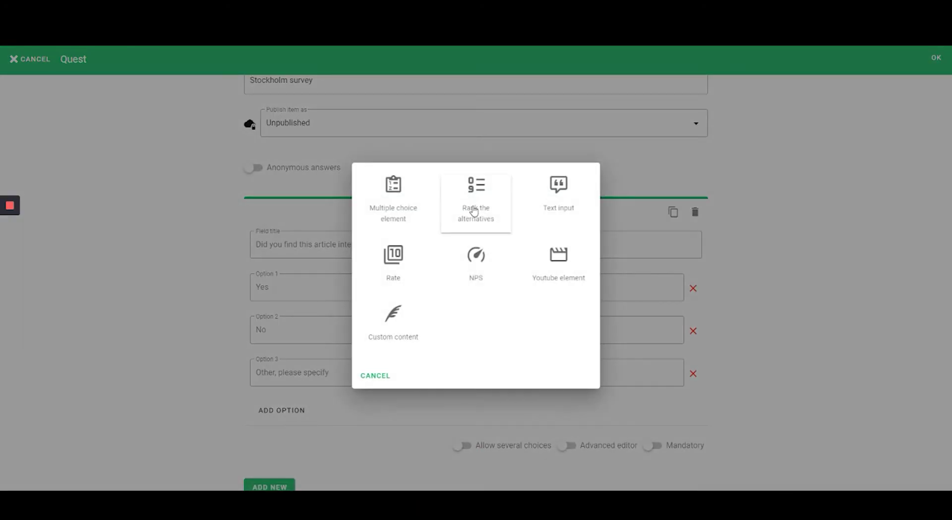
click(474, 212)
text(Rank the cities in s)
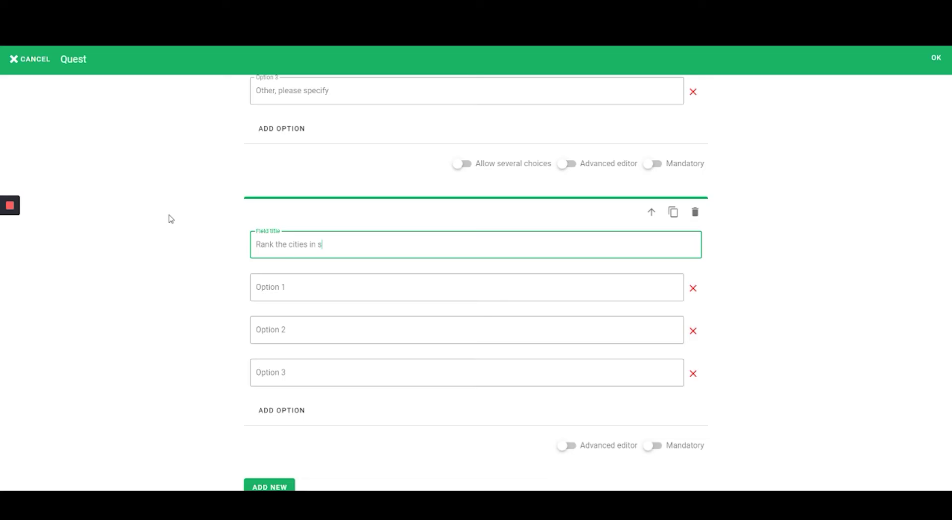
key(BackSpace)
text(Sweden by population)
click(294, 287)
text(Stoc)
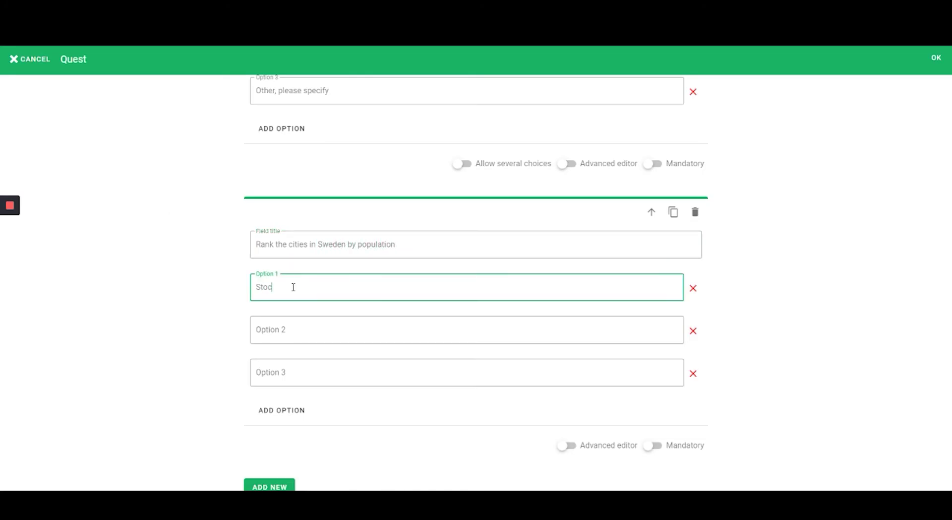
text(kholm)
key(Tab)
text(Gothenburg)
key(Tab)
text(V)
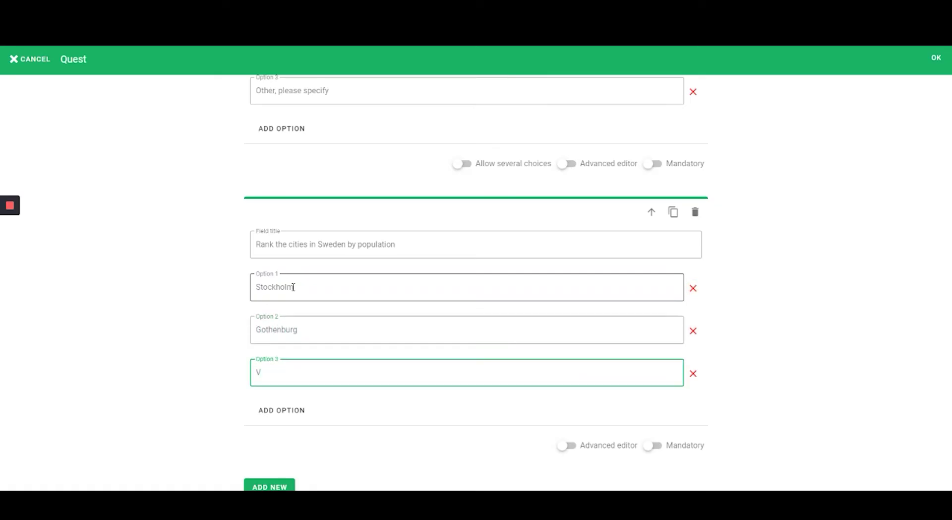
text(Westbay(Västervik)
Add a short-answer text question 'Give us some feedback on our article'.
click(270, 486)
click(557, 193)
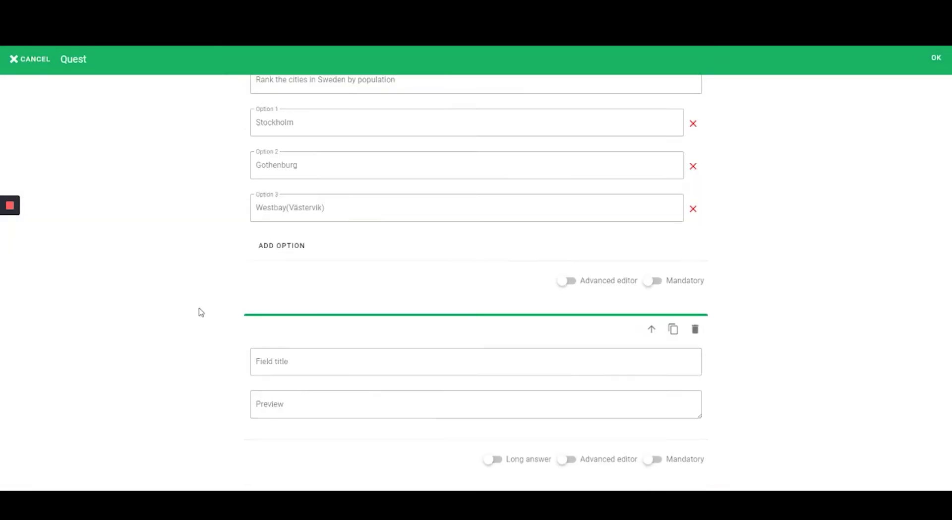
click(280, 347)
text(Give us some feedback on our article)
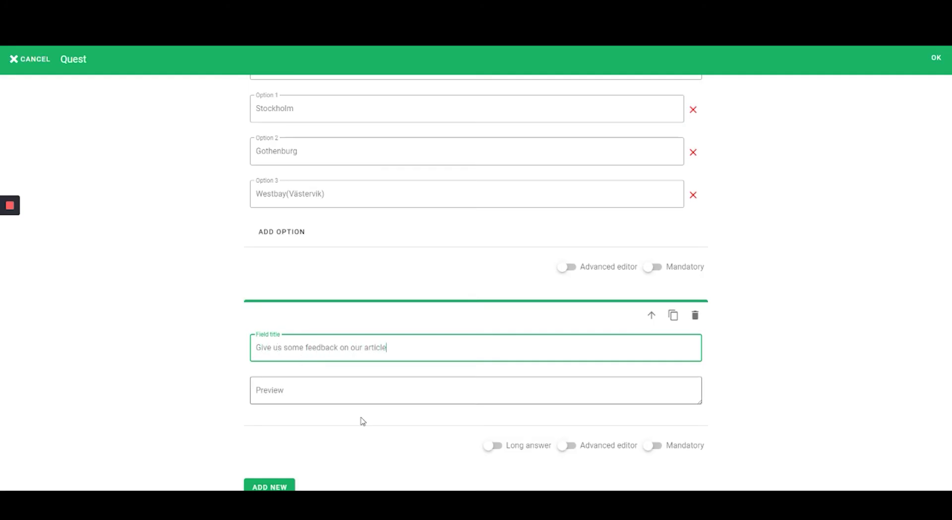
click(493, 445)
click(494, 477)
Add star rating 'How would you rate this article?' and 'Would you recommend this article to a friend?', then save.
click(263, 486)
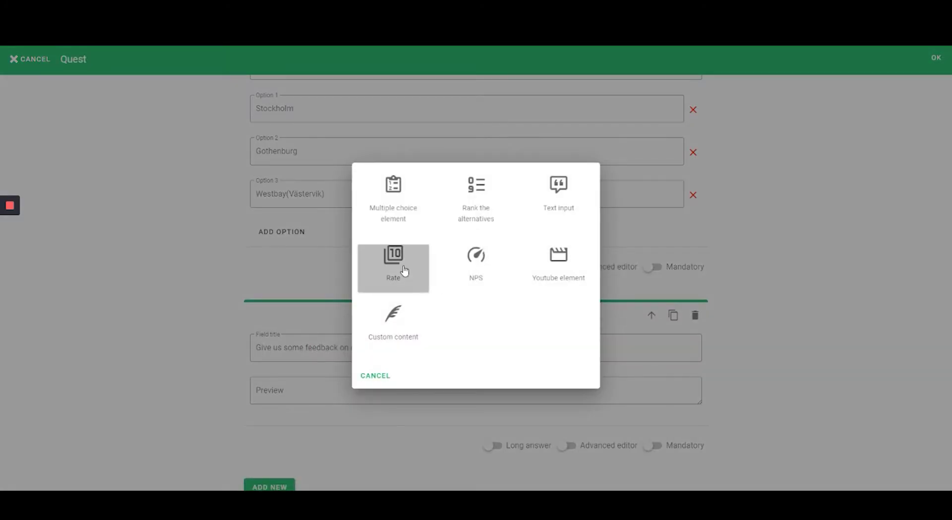
click(404, 272)
click(260, 317)
text(How would you rate this article?)
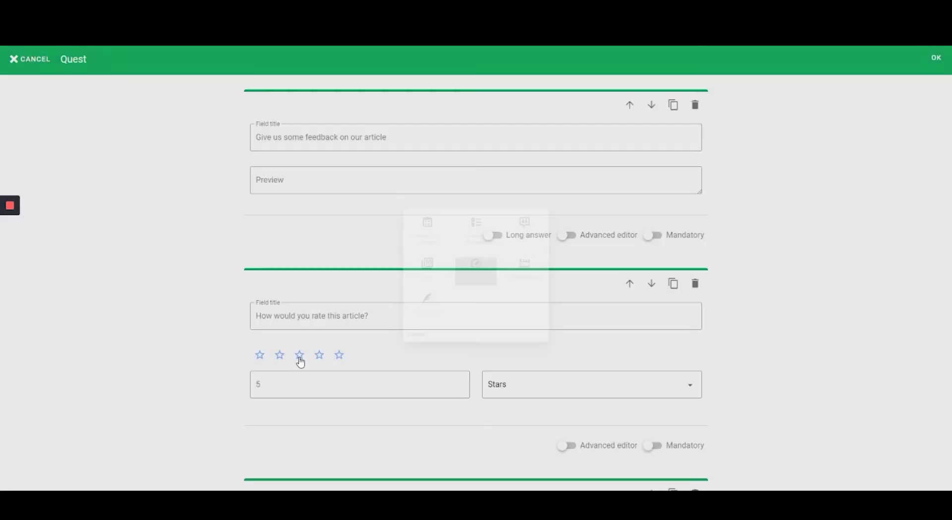
click(289, 372)
text(W)
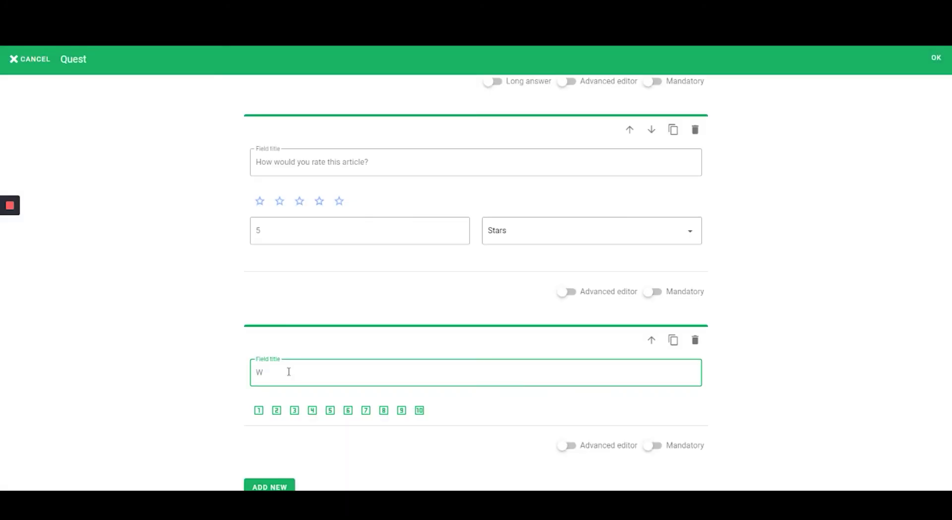
text(ould  you recommend this article to a friend?)
click(410, 471)
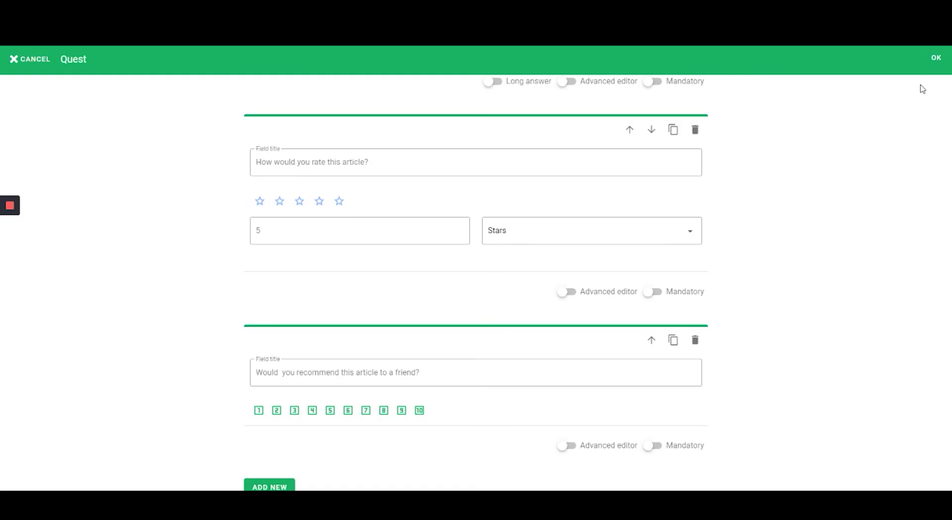
click(936, 59)
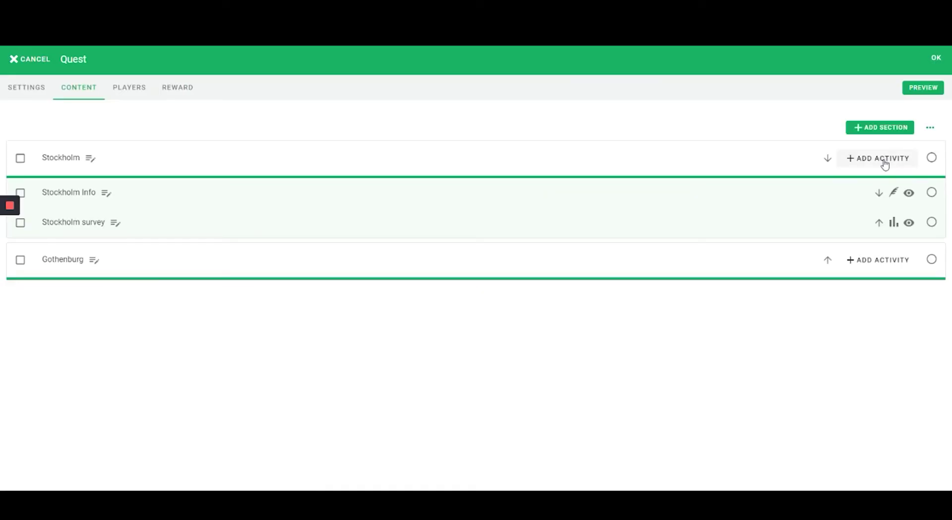
Add a Quiz activity titled 'Stockholm Quiz', kept Unpublished with completion points left blank.
click(885, 159)
click(870, 190)
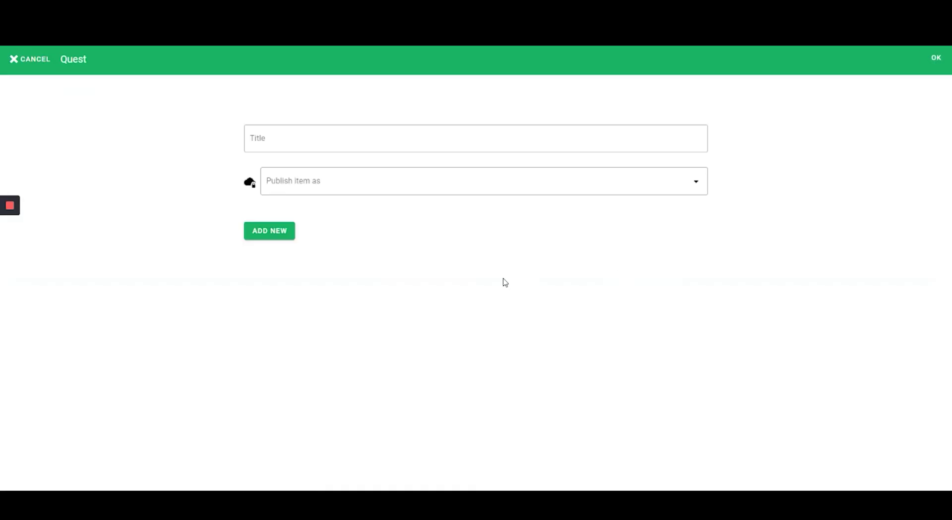
click(300, 142)
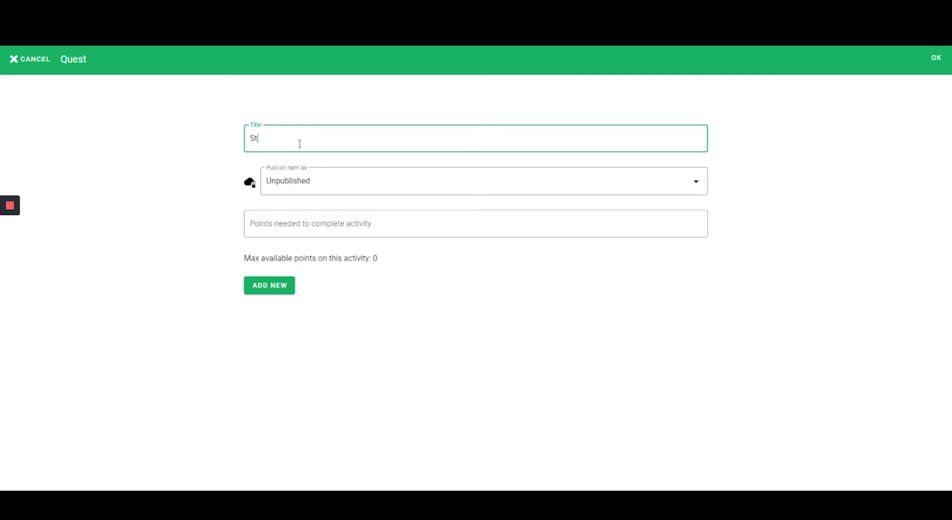
text(Stockholm Quiz)
key(ctrl+a)
click(212, 170)
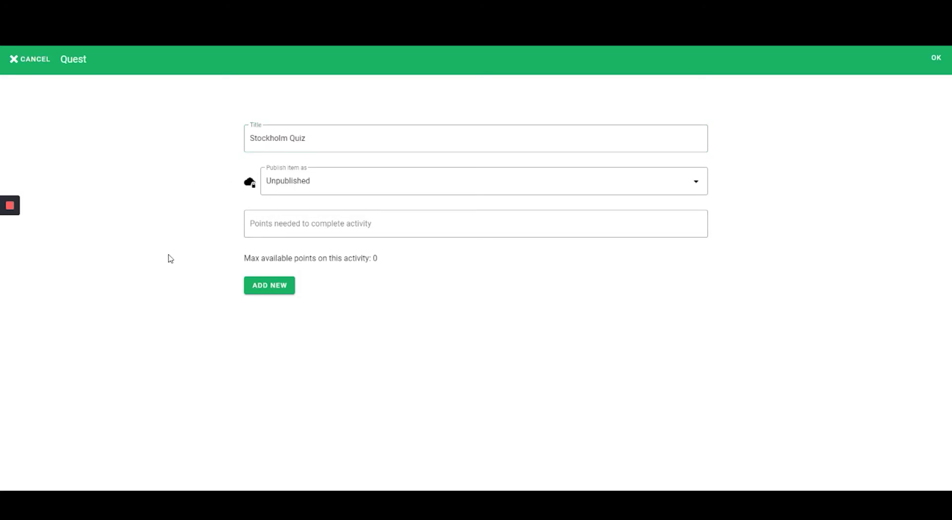
click(309, 188)
click(202, 188)
click(284, 228)
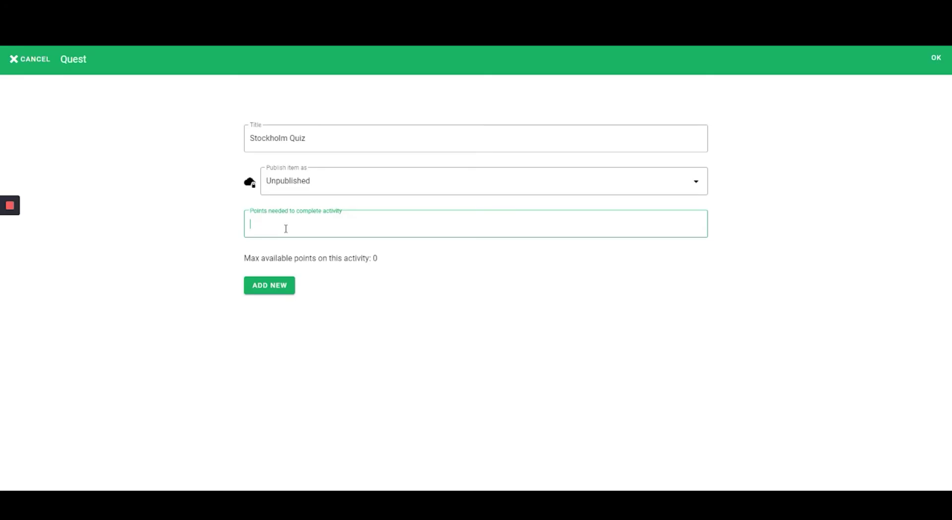
click(191, 225)
Add the multiple-choice question 'What is true about Stockholm?' with answers 'Located' and 'It's located in a big mountain'.
click(275, 291)
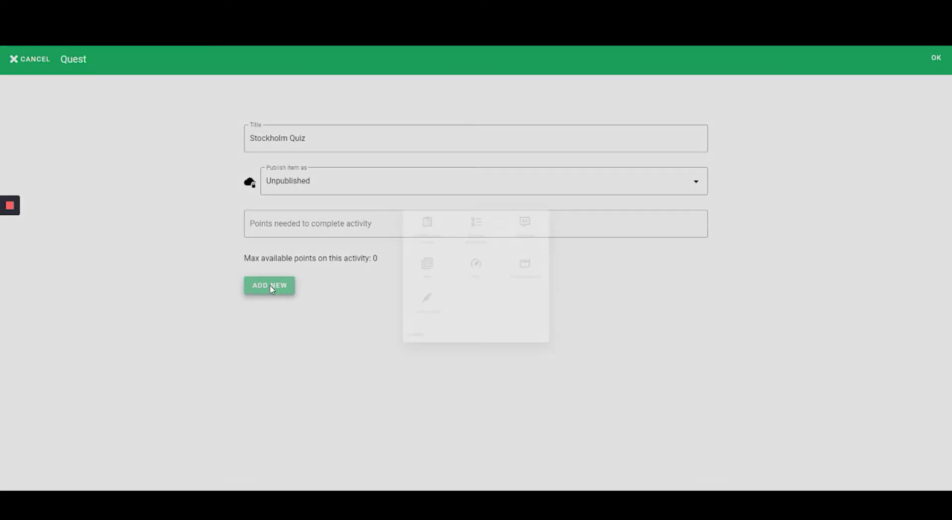
click(388, 220)
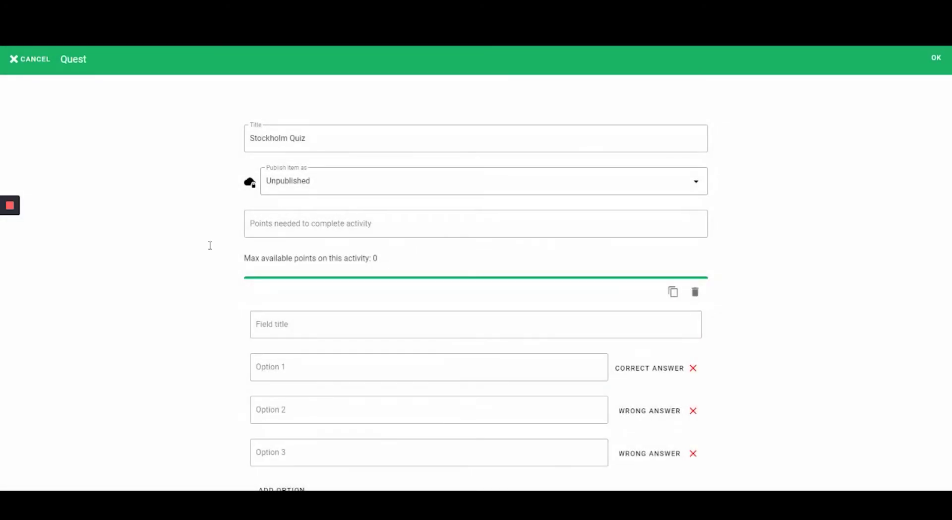
scroll(180, 275, down, 1)
click(330, 275)
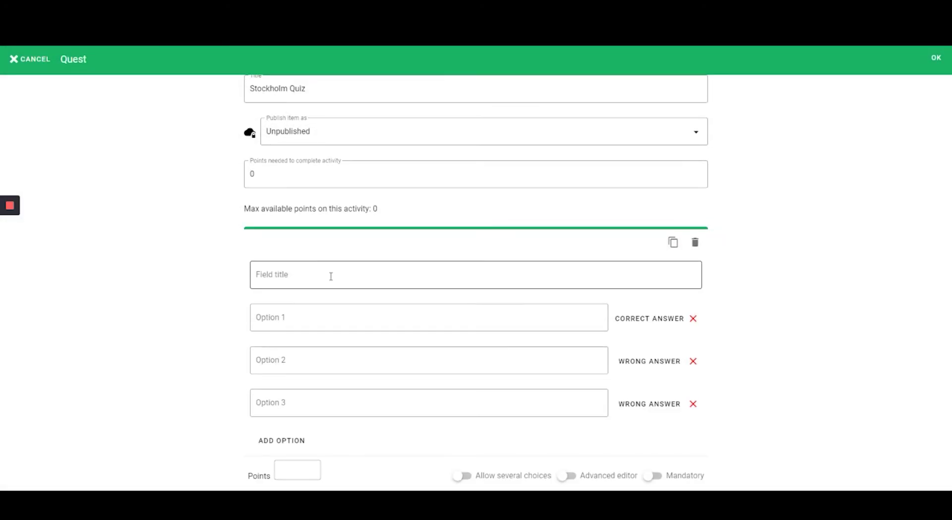
text(What is true about )
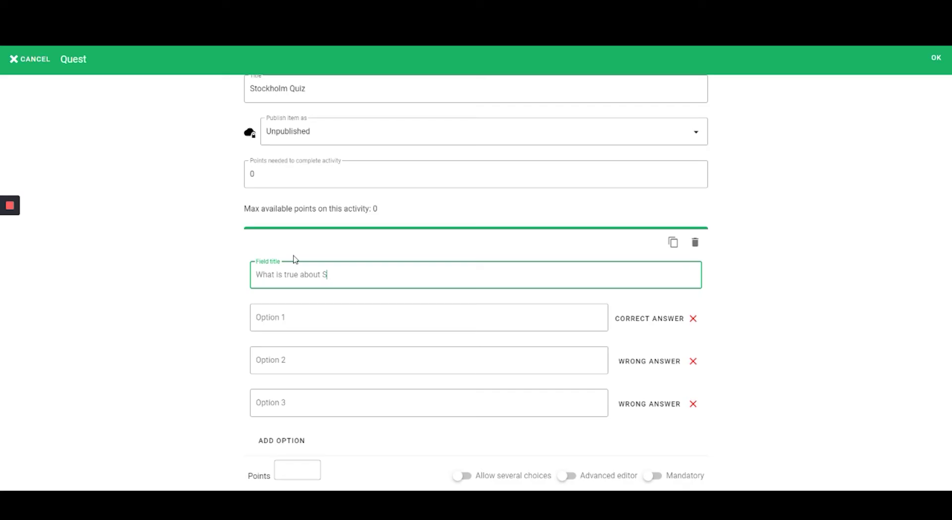
text(Stockholm?)
key(Tab)
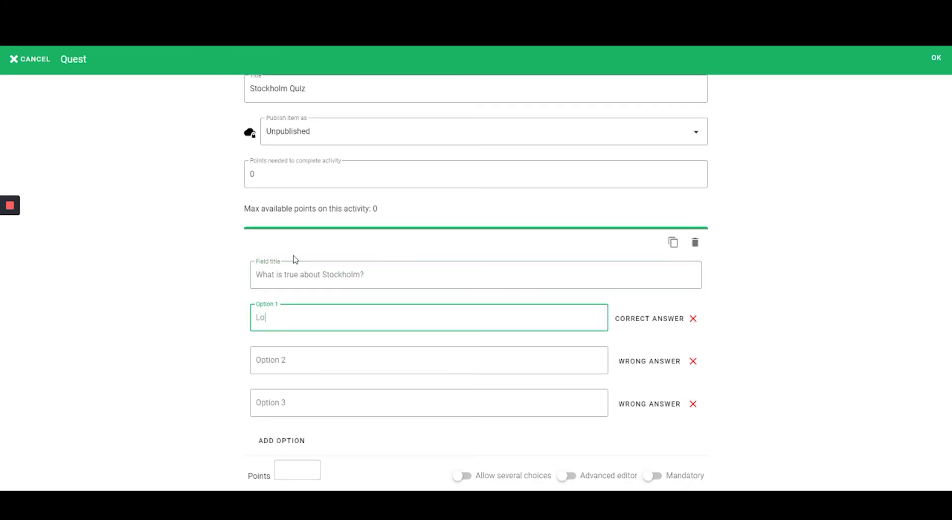
text(Located)
key(Tab)
key(Tab)
key(Tab)
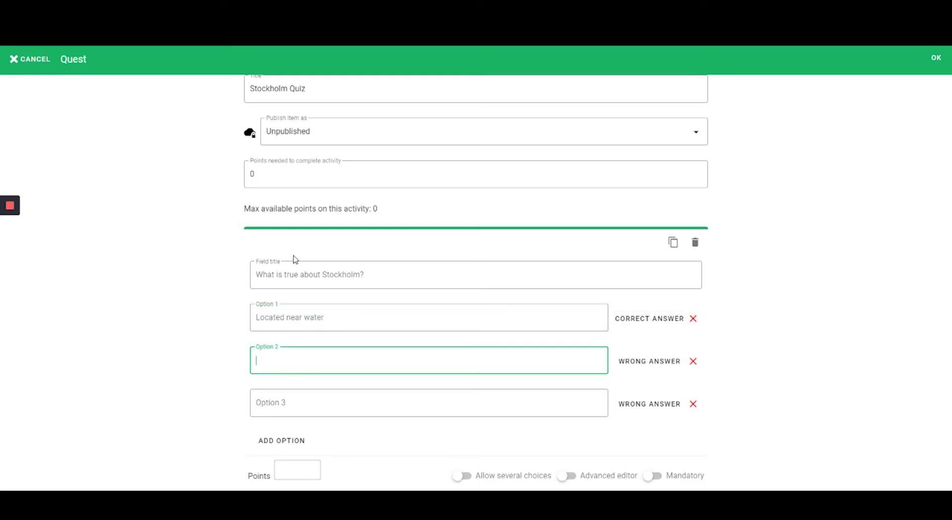
scroll(293, 278, down, 1)
text(It's)
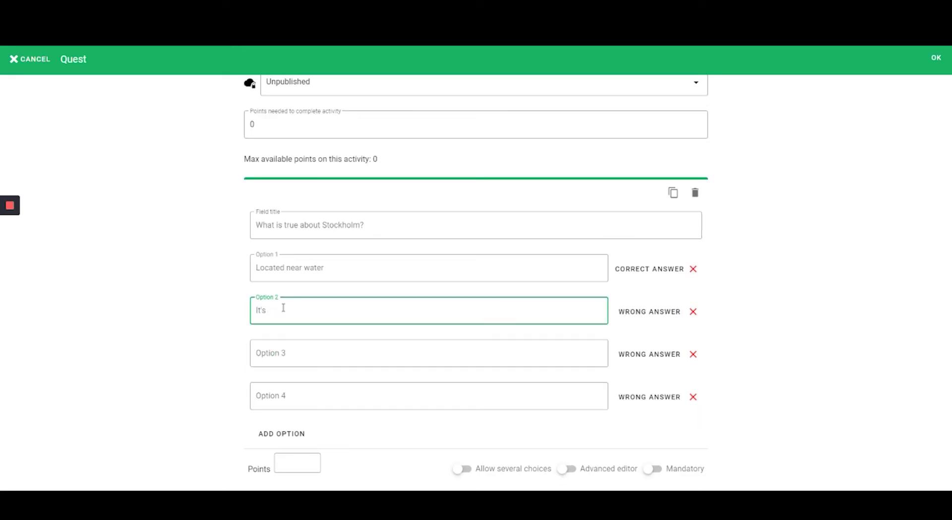
text( located in a big mountain)
key(Tab)
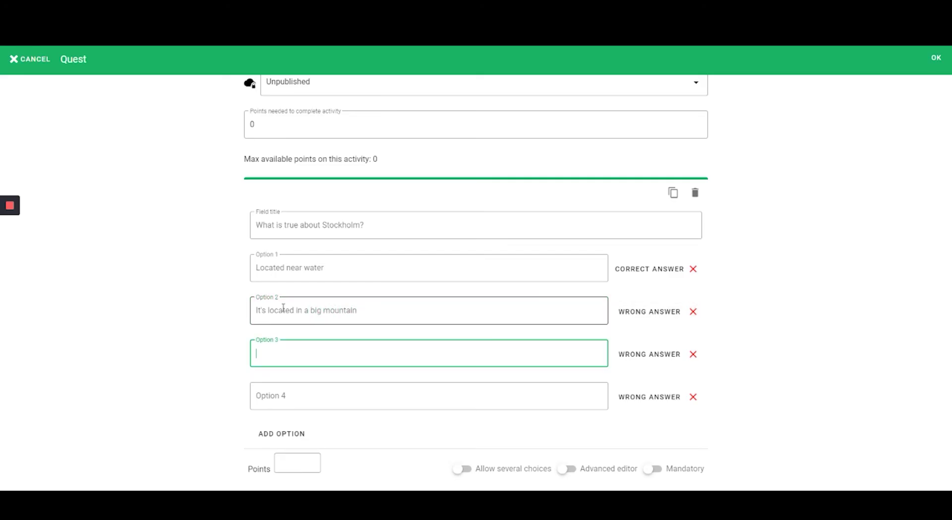
key(BackSpace)
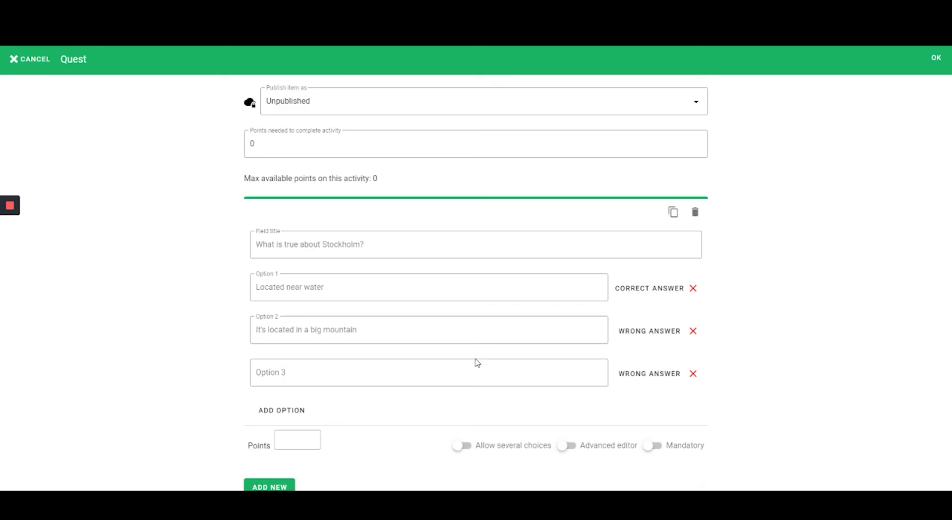
Add answers 'It's located in a volcano' and 'It's in Sweden', allow several choices, mark 'It's in Sweden' correct.
click(334, 374)
text(It's located in a vol)
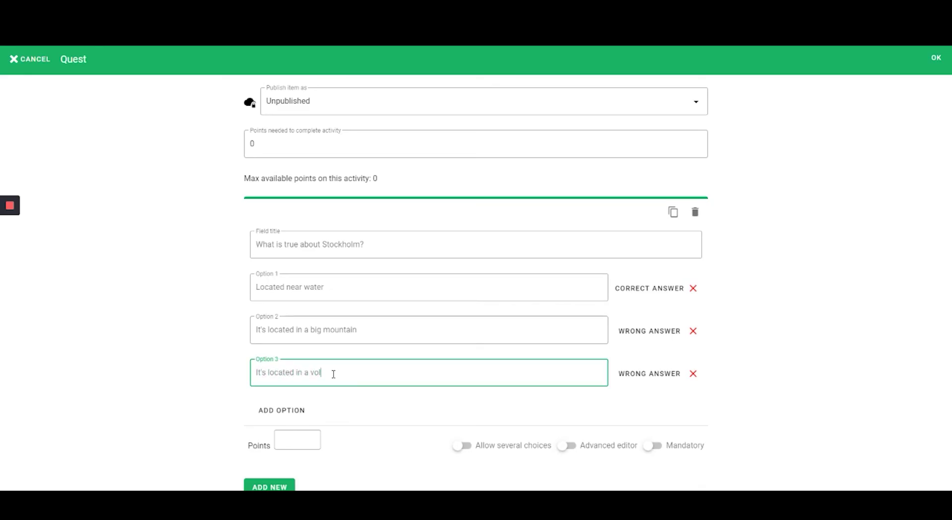
key(Tab)
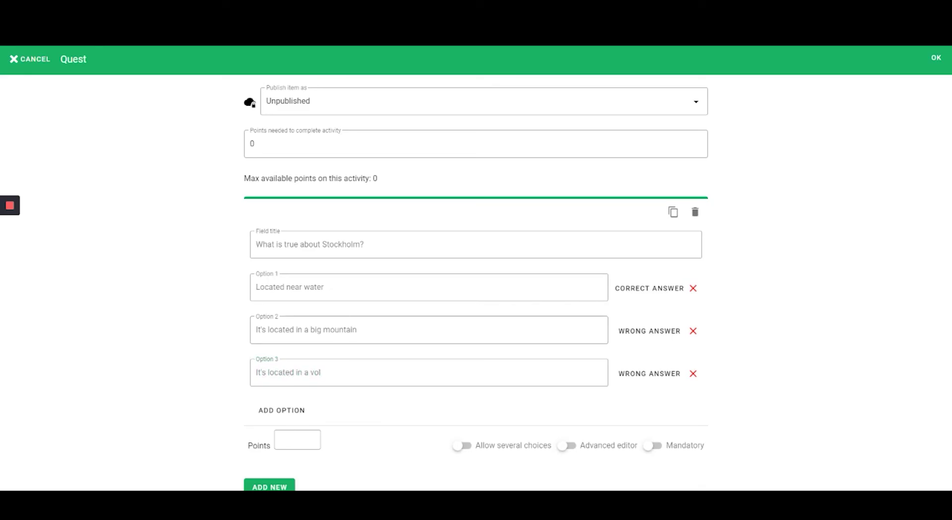
click(340, 373)
text(cano)
click(281, 409)
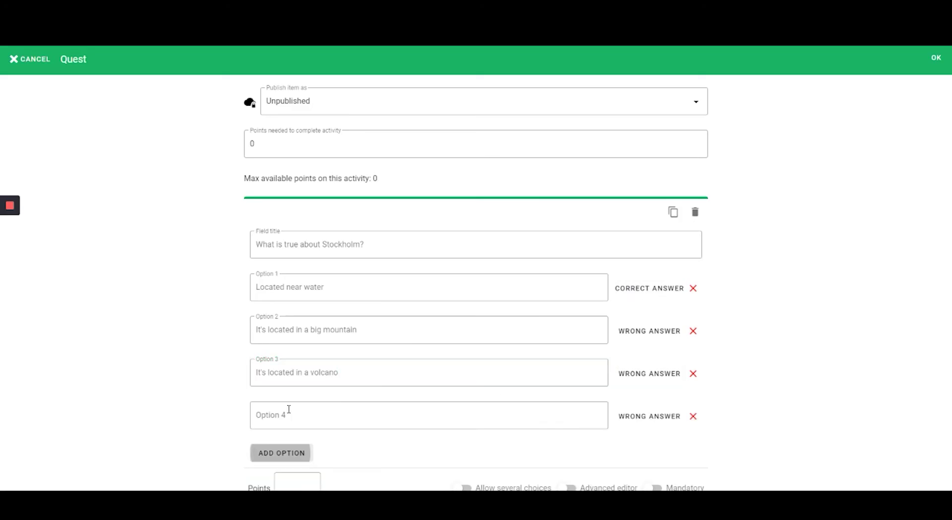
click(302, 414)
text(It's in Sweden)
scroll(347, 427, down, 1)
click(463, 445)
click(649, 373)
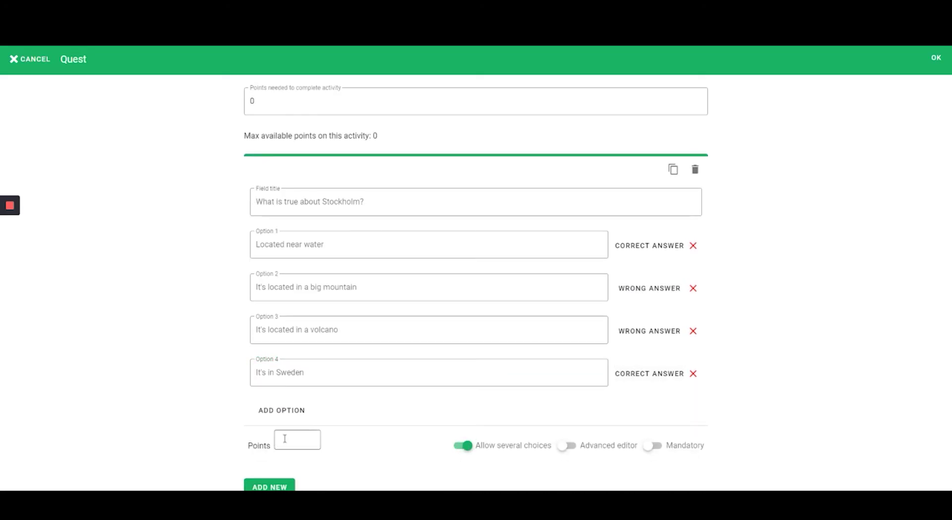
click(270, 486)
Add the ranking question 'Rank Swedenh cities by population': Stockholm, Gothenburg, Westbay(Västervik), worth 1 point.
click(472, 219)
text(Rank )
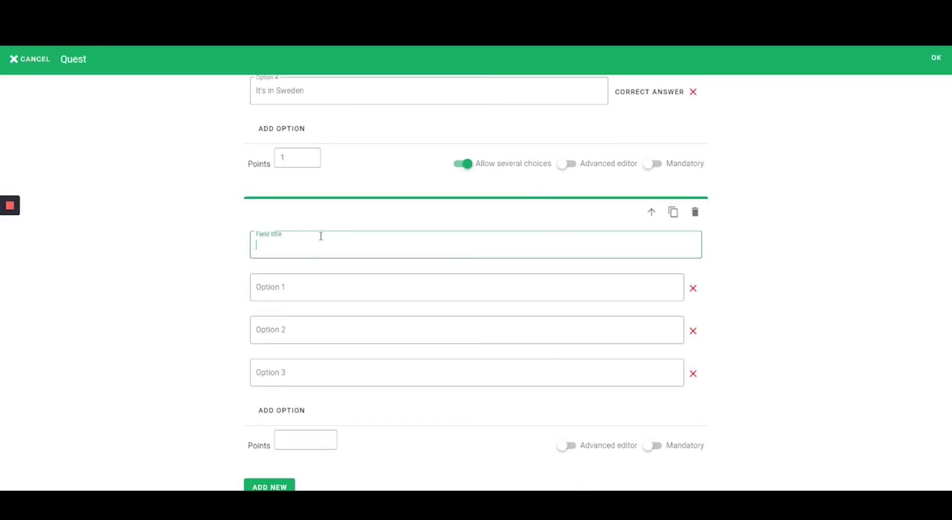
text(Sweden)
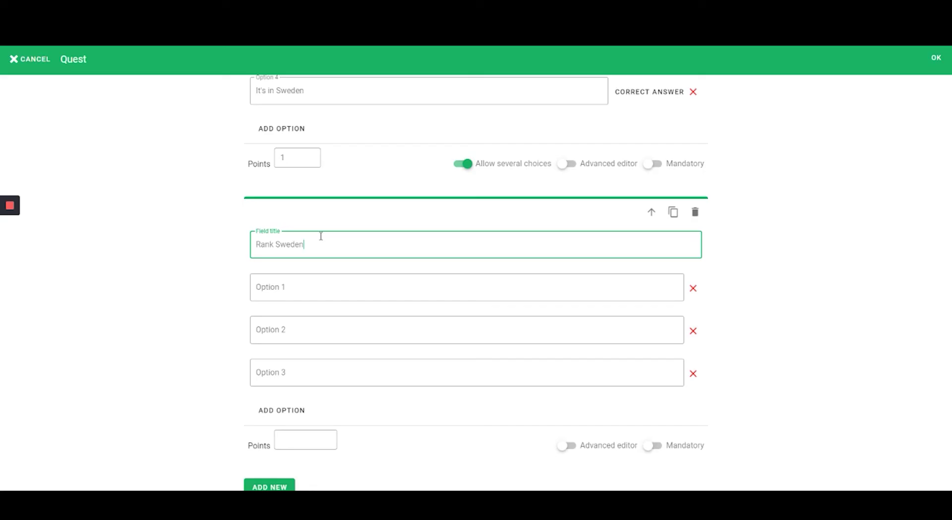
text(h cities by population)
click(318, 293)
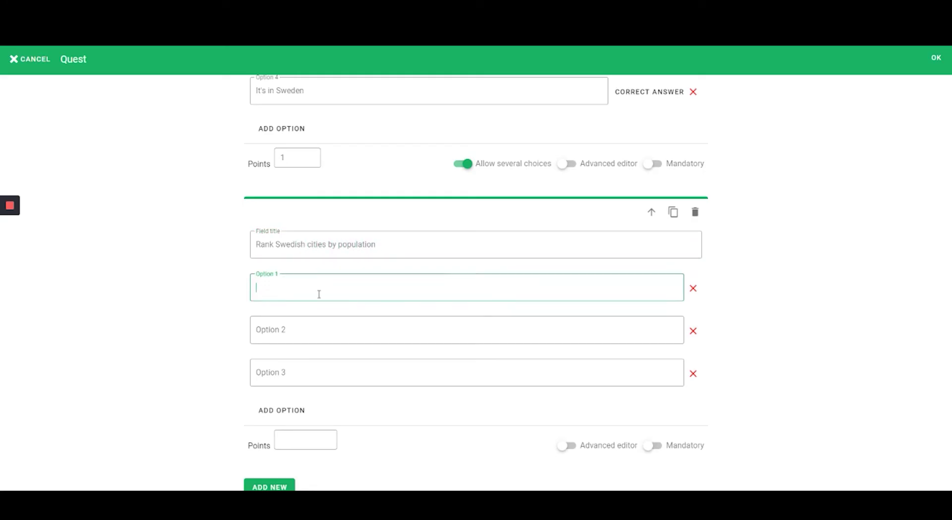
text(Stockholm)
key(Tab)
text(Gothenburg)
key(Tab)
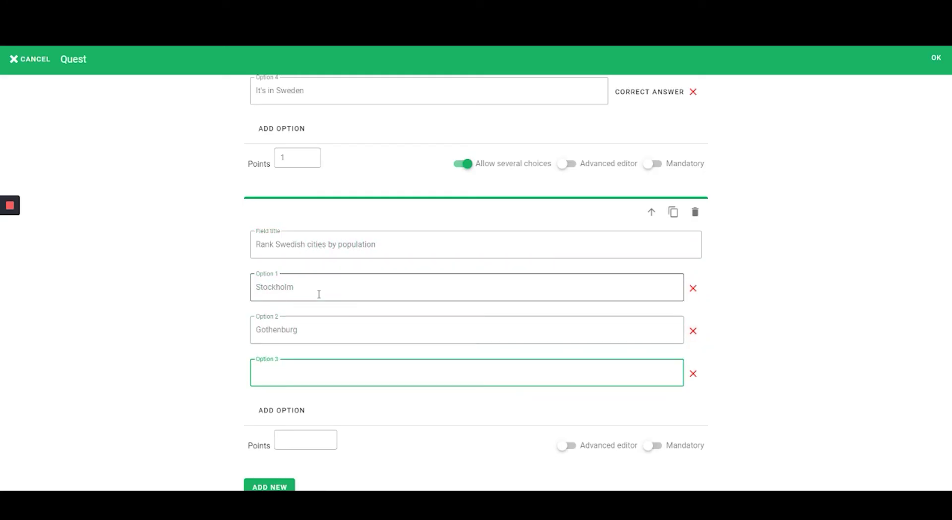
text(Westbay(Västervik))
key(Tab)
key(Tab)
text(1)
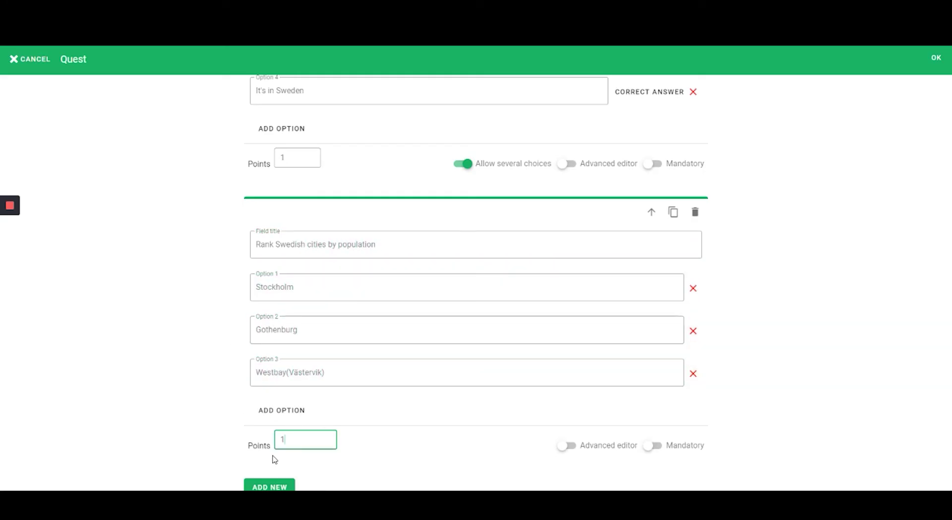
key(Tab)
Add text question 'You get a point for just sayin' accepting 'Stockholm' for 1 point, then a star rating.
key(Return)
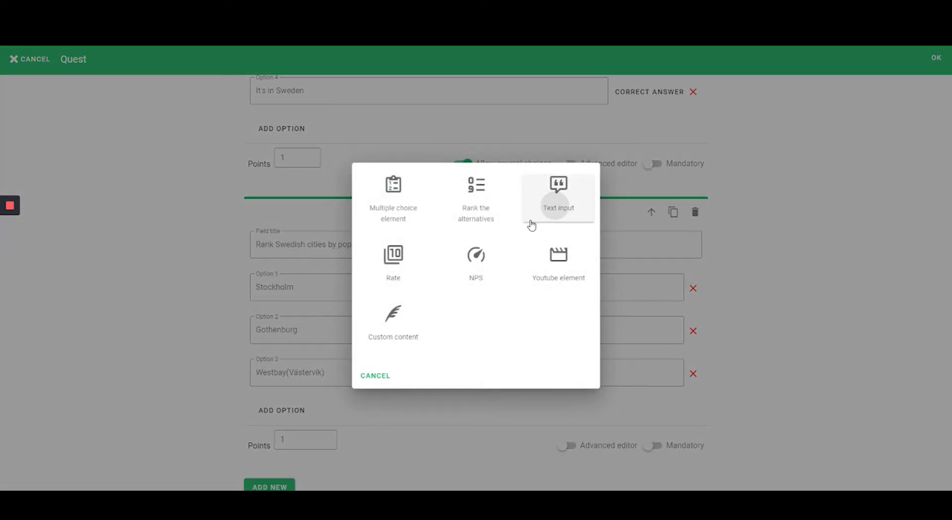
click(531, 225)
click(324, 320)
text(You get a p)
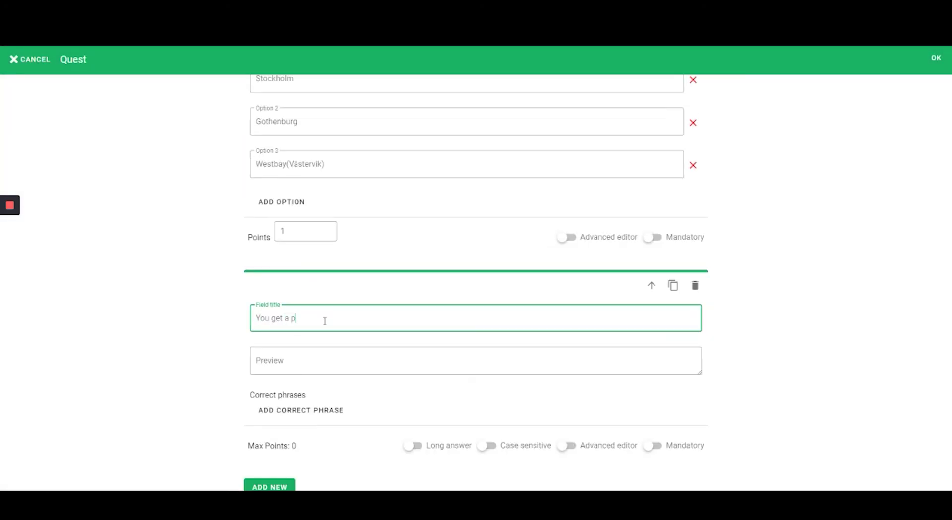
text(oint for just sayin)
click(301, 409)
click(372, 433)
text(Stockholm)
key(Tab)
text(1)
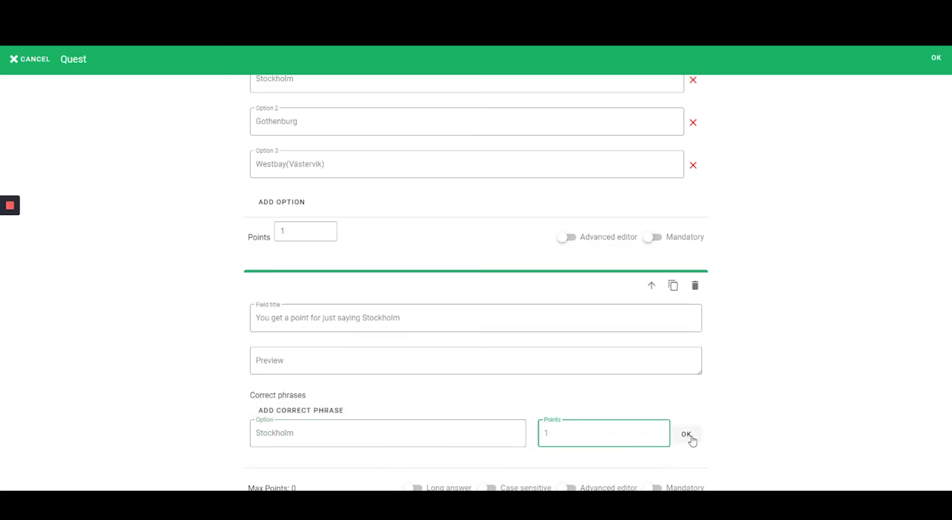
click(686, 435)
click(269, 484)
click(413, 275)
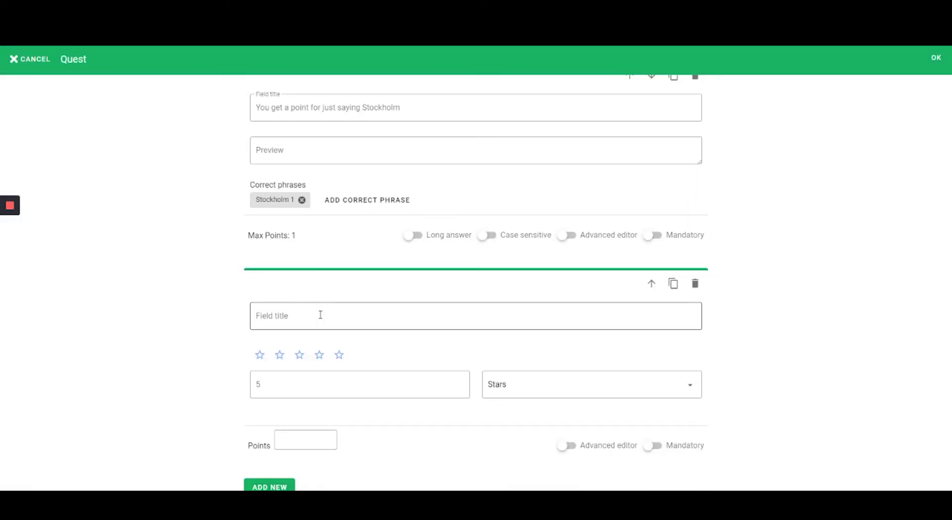
Title the rating question 'You get a point for just answering this rating' and give it 1 point.
click(320, 314)
text(You get a point for just answering this )
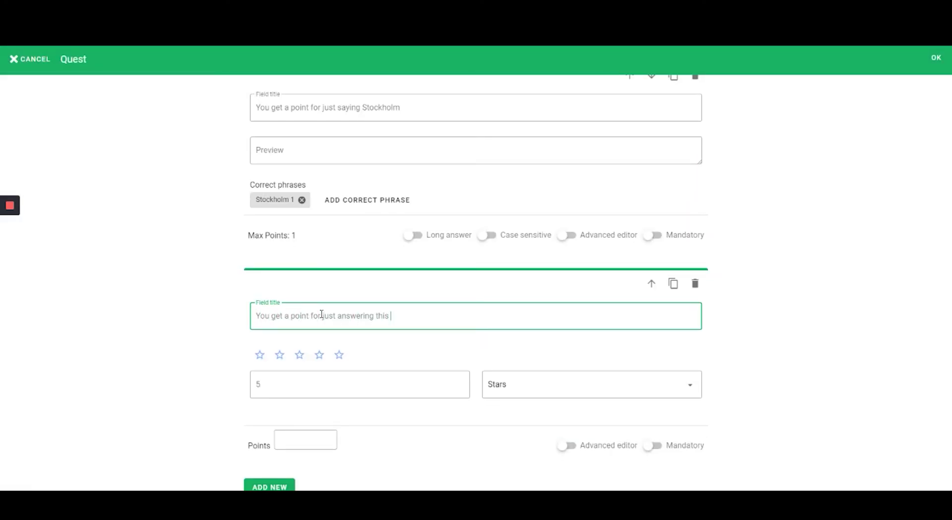
text(rating)
click(293, 440)
text(1)
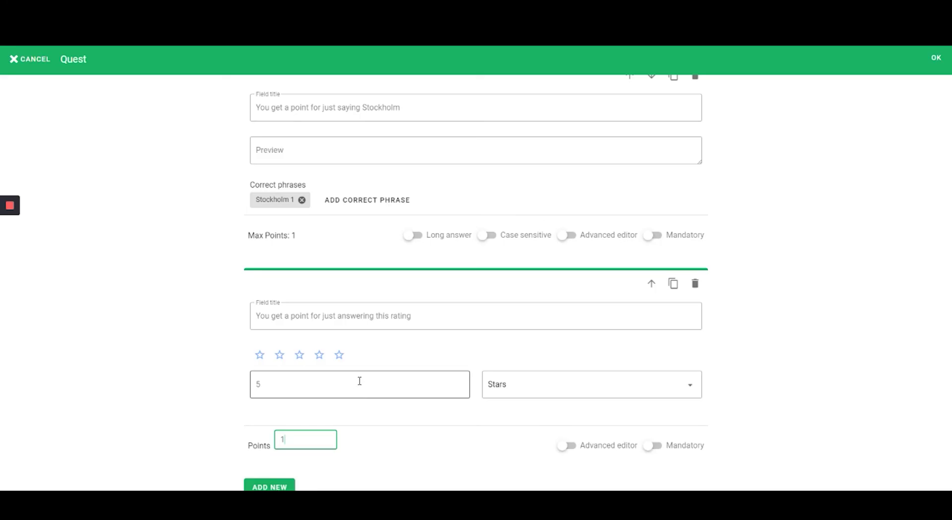
Keep the rating shown as stars and set it to 10 stars.
click(513, 385)
click(512, 387)
click(319, 387)
key(BackSpace)
text(1)
key(BackSpace)
text(8)
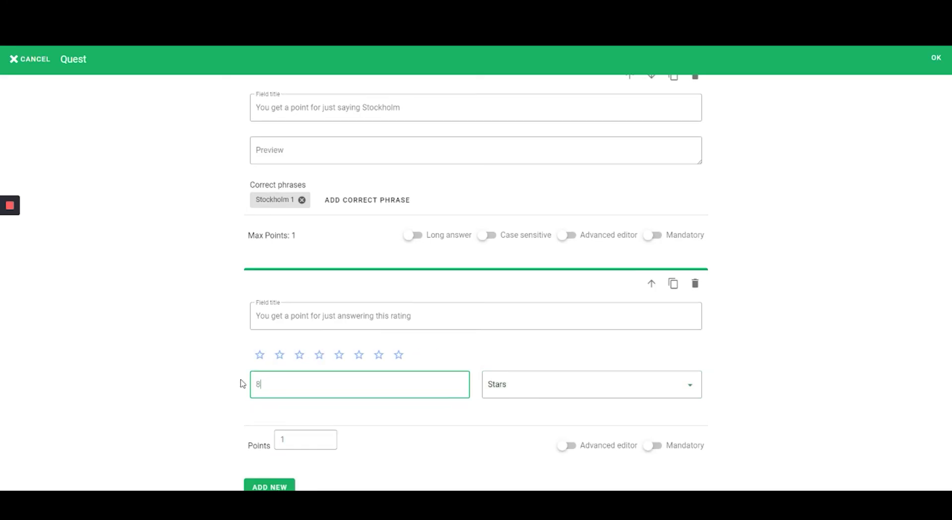
key(BackSpace)
text(2)
key(BackSpace)
text(10)
click(438, 411)
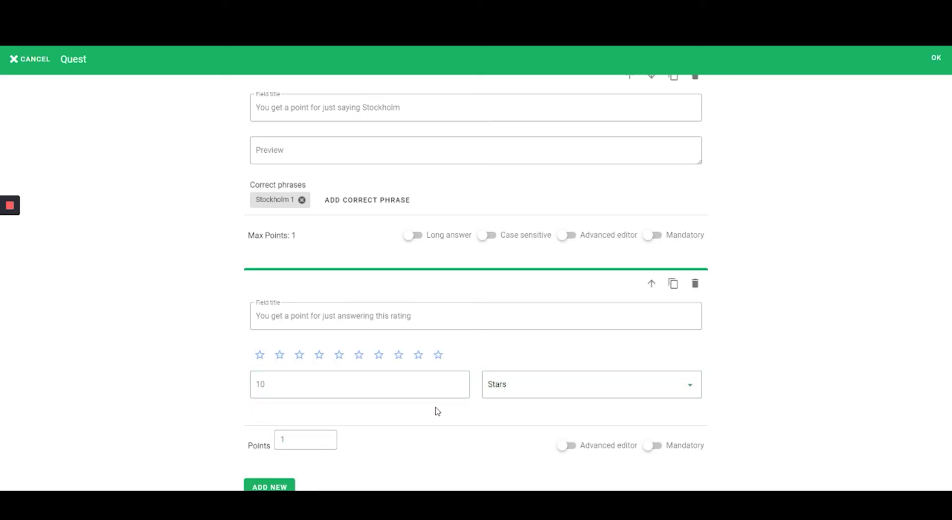
Add an NPS question titled 'You get a point for just answering this NPS' worth 1 point.
click(270, 486)
click(472, 263)
drag(413, 162, 219, 168)
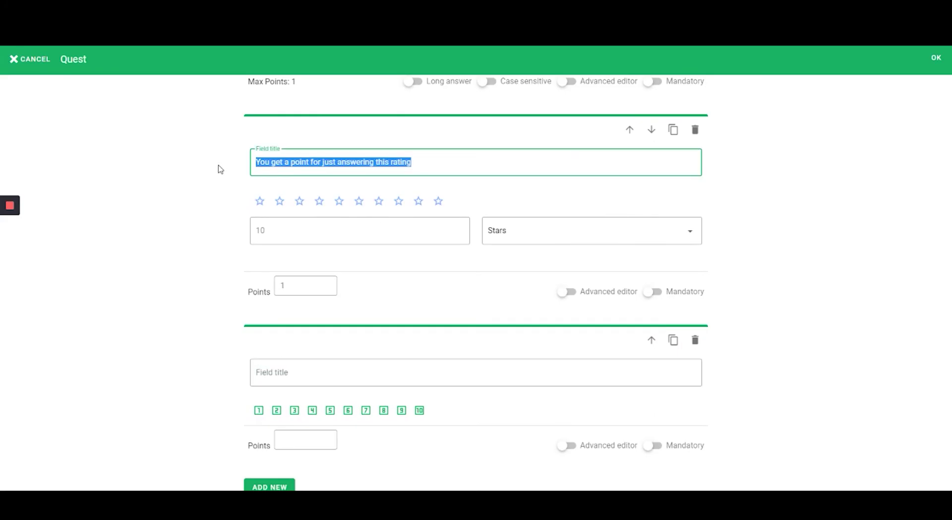
key(ctrl+c)
click(404, 372)
key(ctrl+v)
double_click(400, 372)
text(NPS)
click(313, 438)
text(1)
key(Return)
click(387, 481)
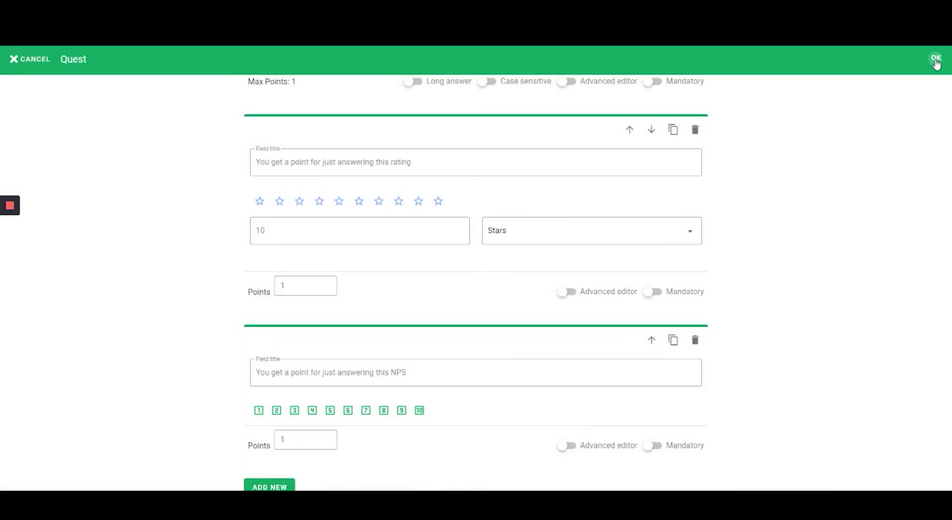
Save the quiz fields and tick the Stockholm section with its three activities.
click(937, 60)
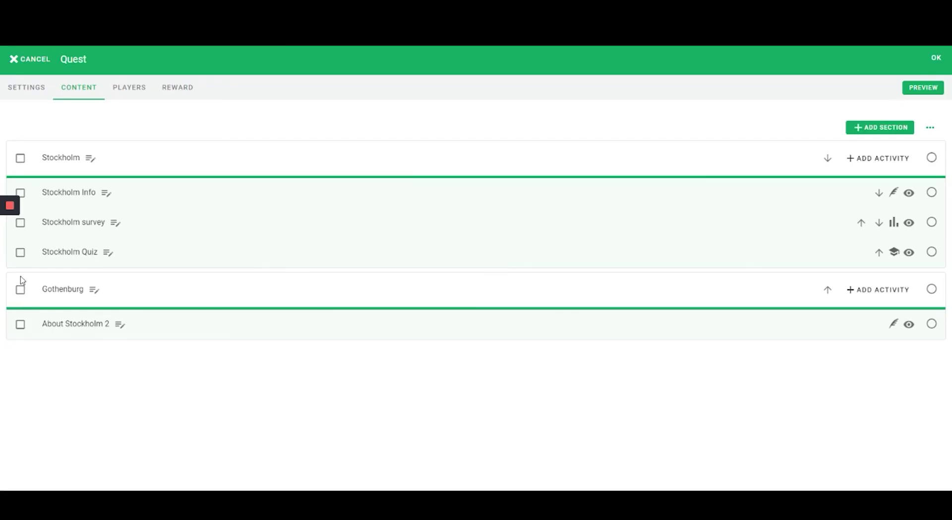
click(21, 160)
Publish the ticked Stockholm section and activities, then select About Stockholm 2 for publishing.
click(932, 129)
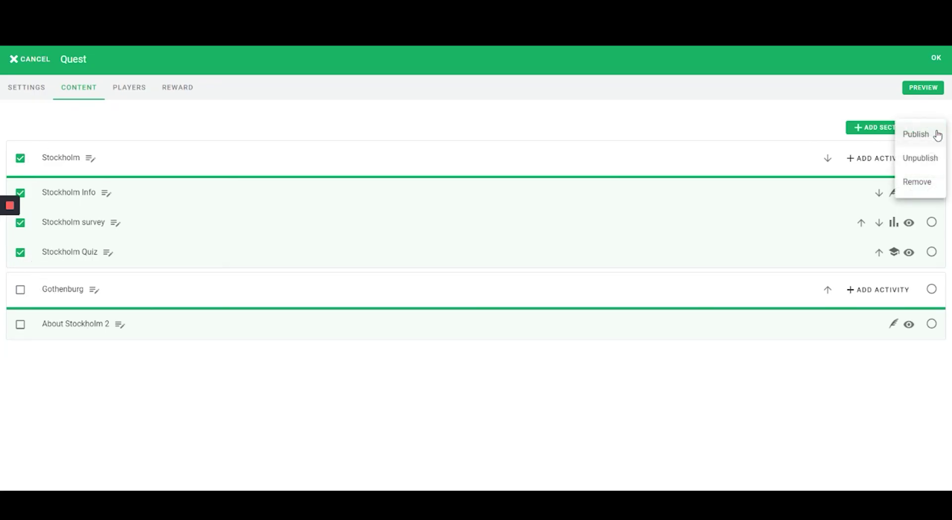
click(936, 135)
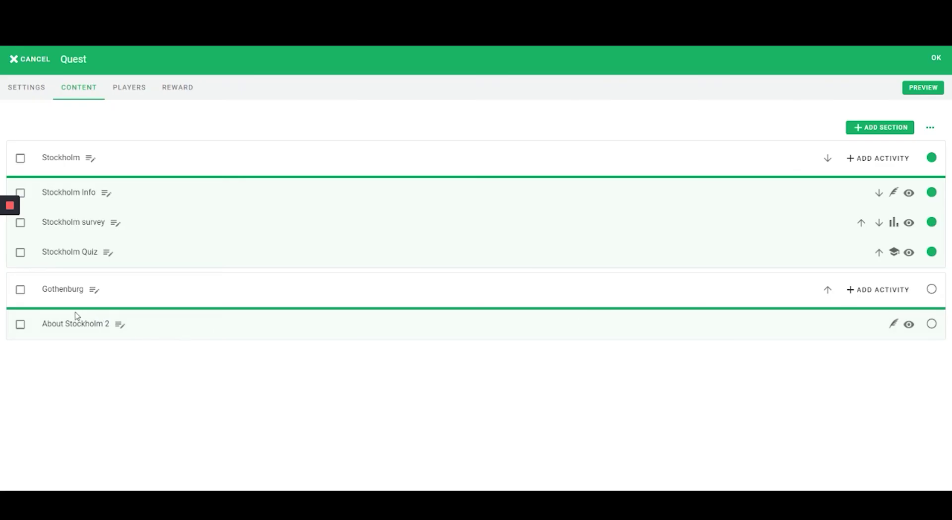
click(20, 324)
click(930, 128)
Publish About Stockholm 2 and make the quest available to All players instead of Teams.
click(929, 137)
click(129, 87)
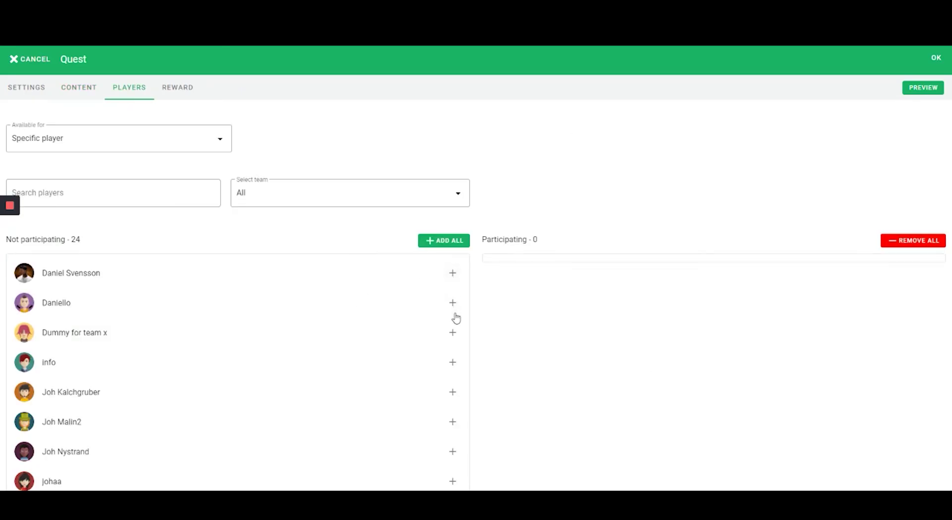
click(167, 144)
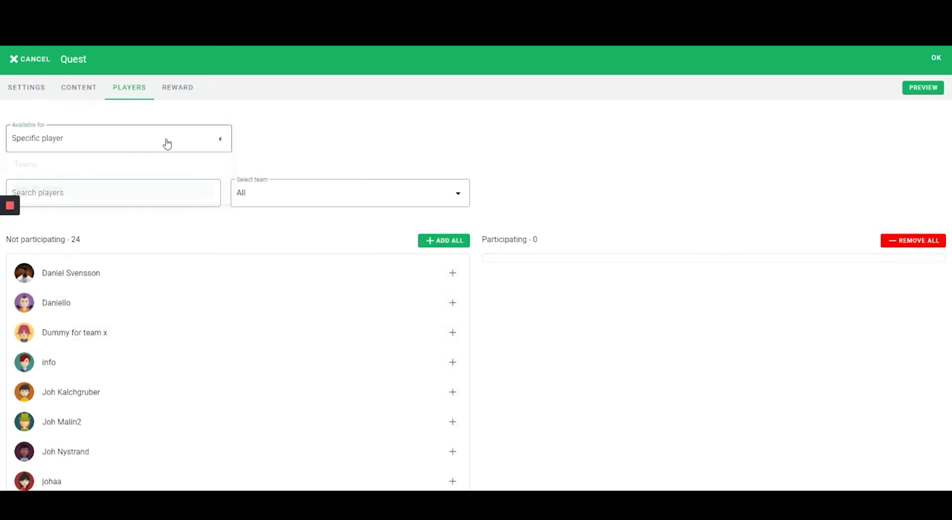
click(135, 165)
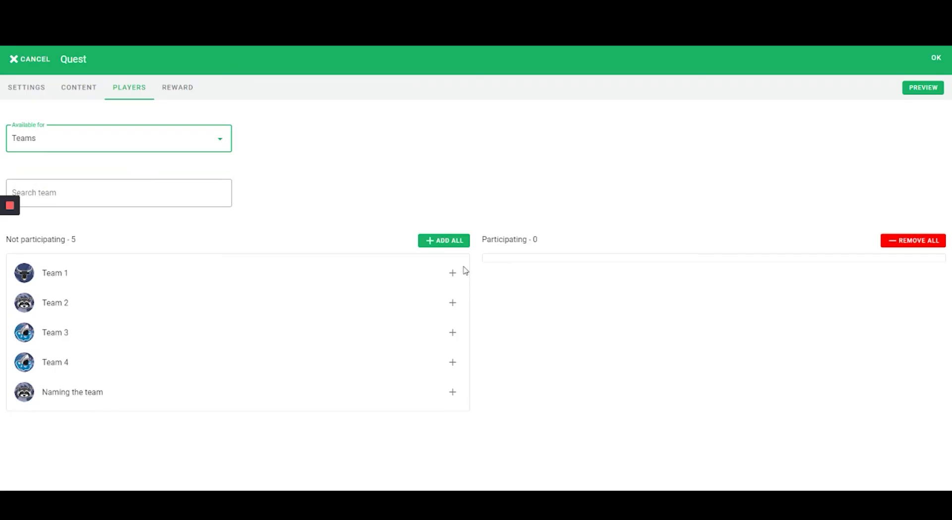
click(186, 149)
click(174, 149)
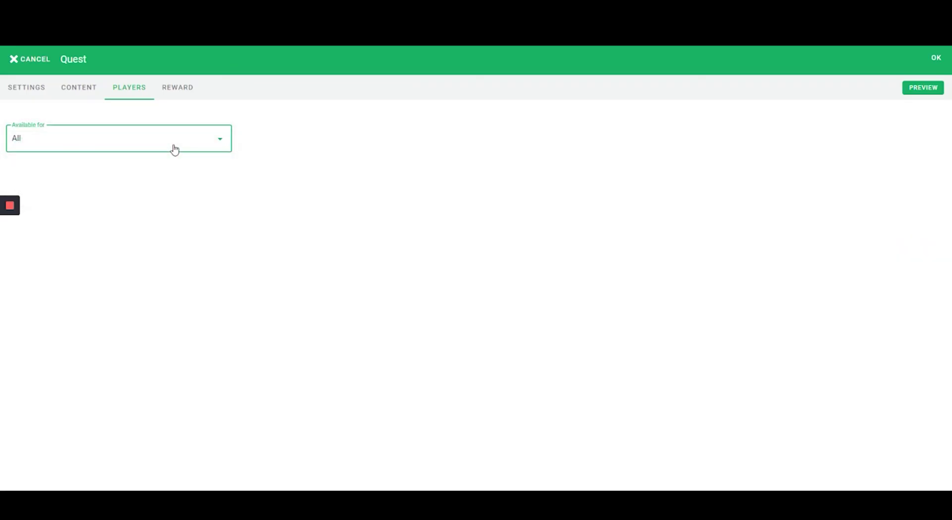
Set the quest reward to 50 points in the Gems score series.
click(191, 95)
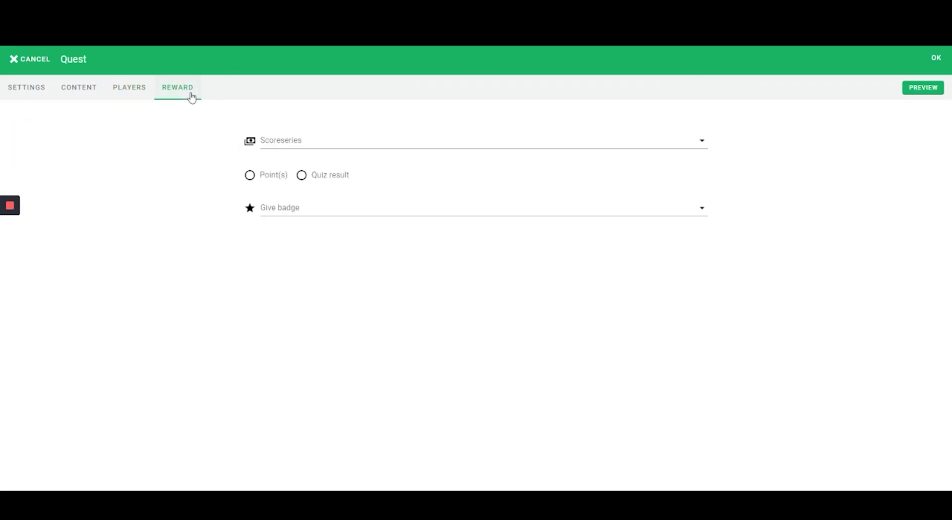
click(341, 141)
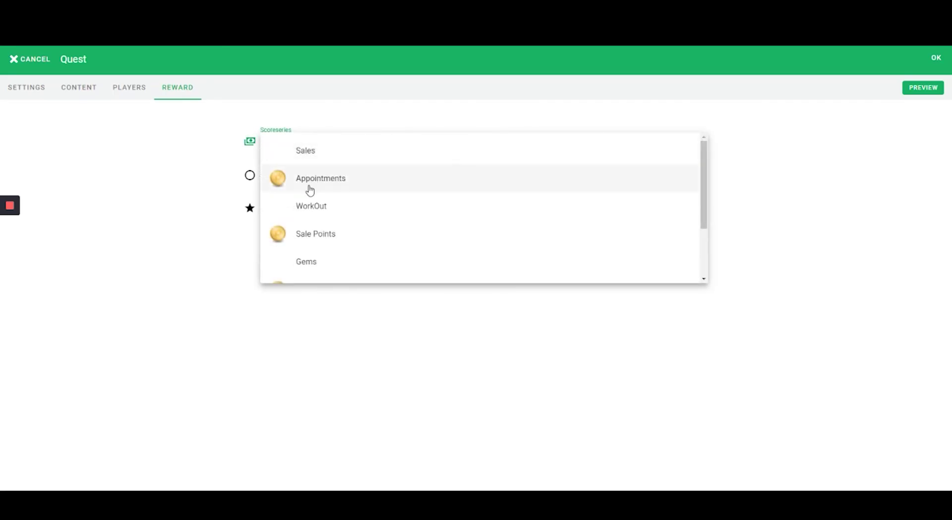
click(304, 263)
click(250, 174)
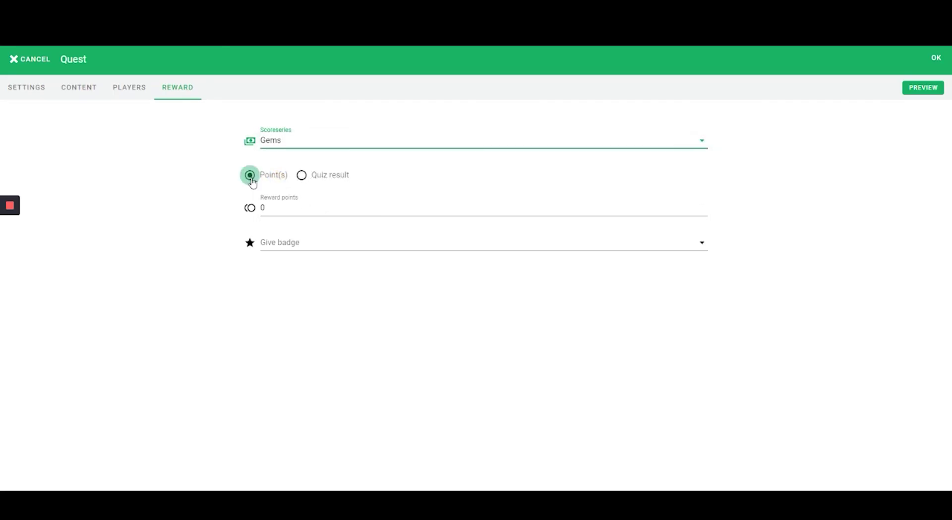
click(295, 211)
double_click(295, 211)
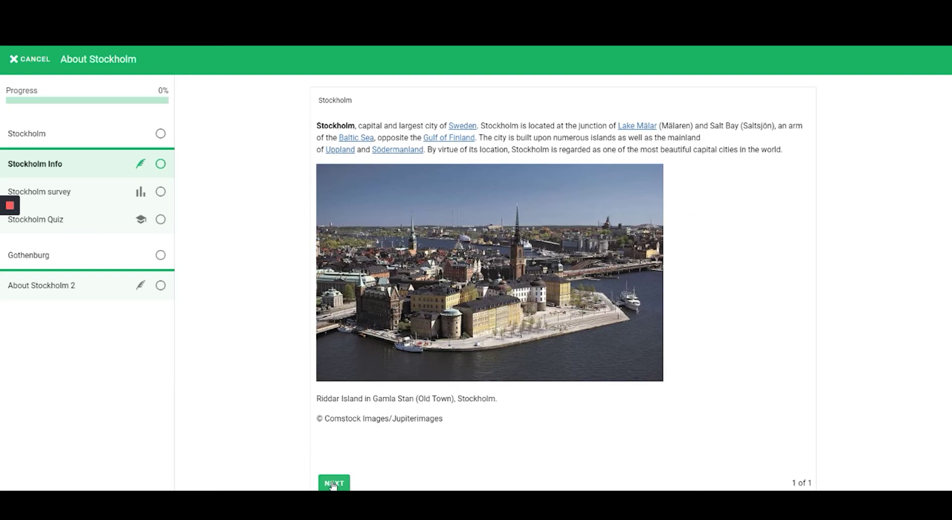
Preview the quest as a player and answer the survey with 'Other, please specify'.
click(329, 484)
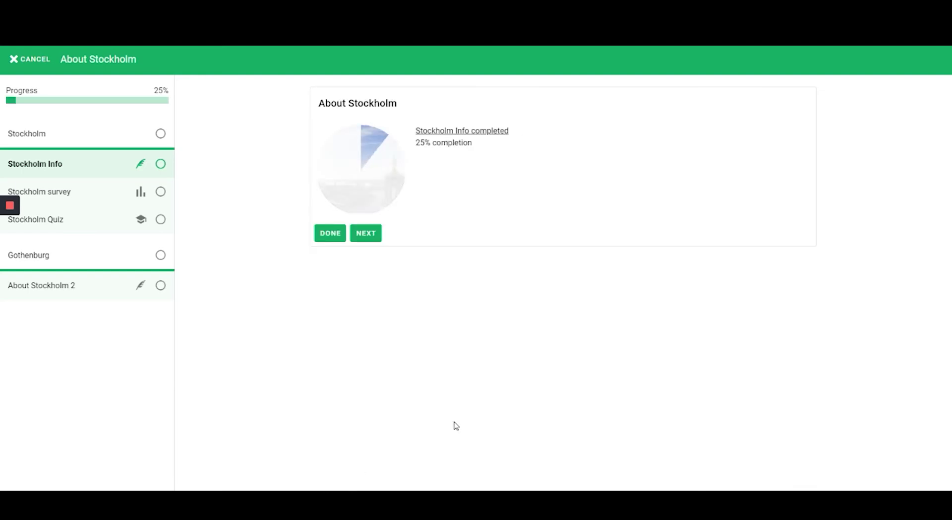
click(372, 241)
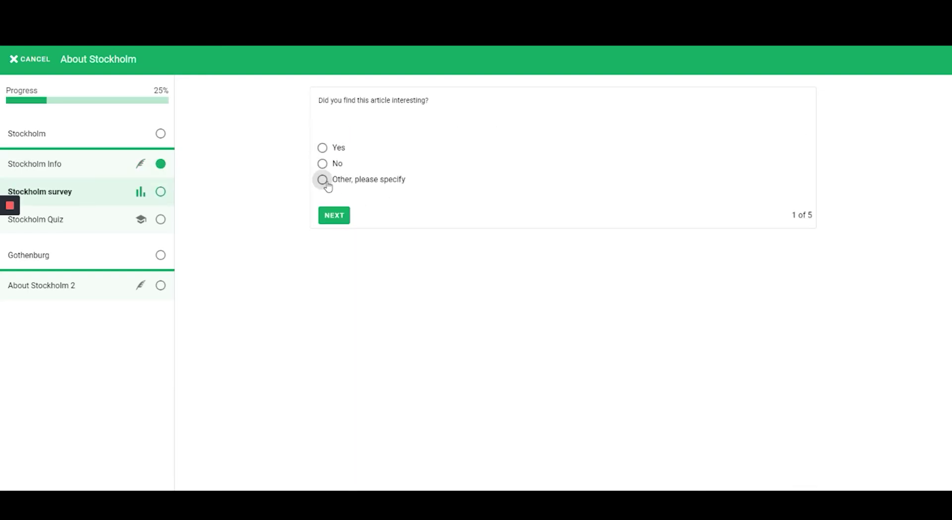
click(322, 180)
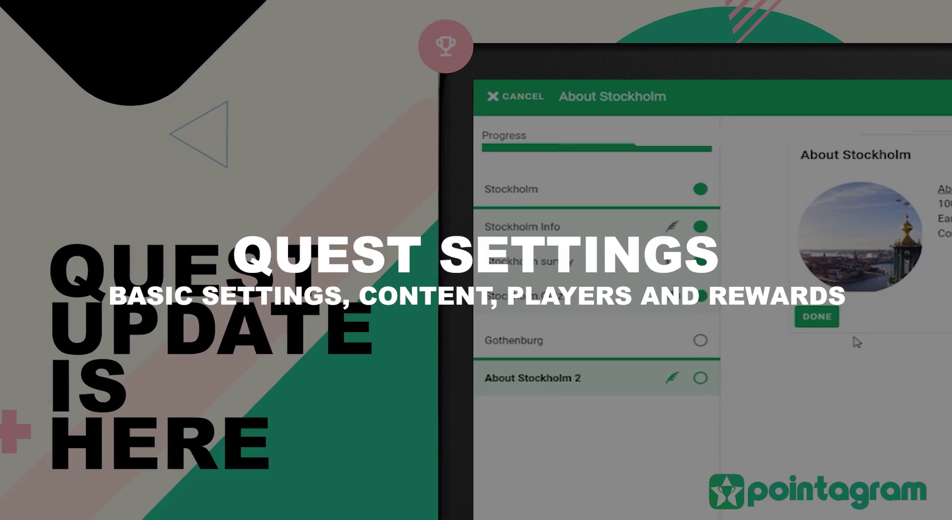